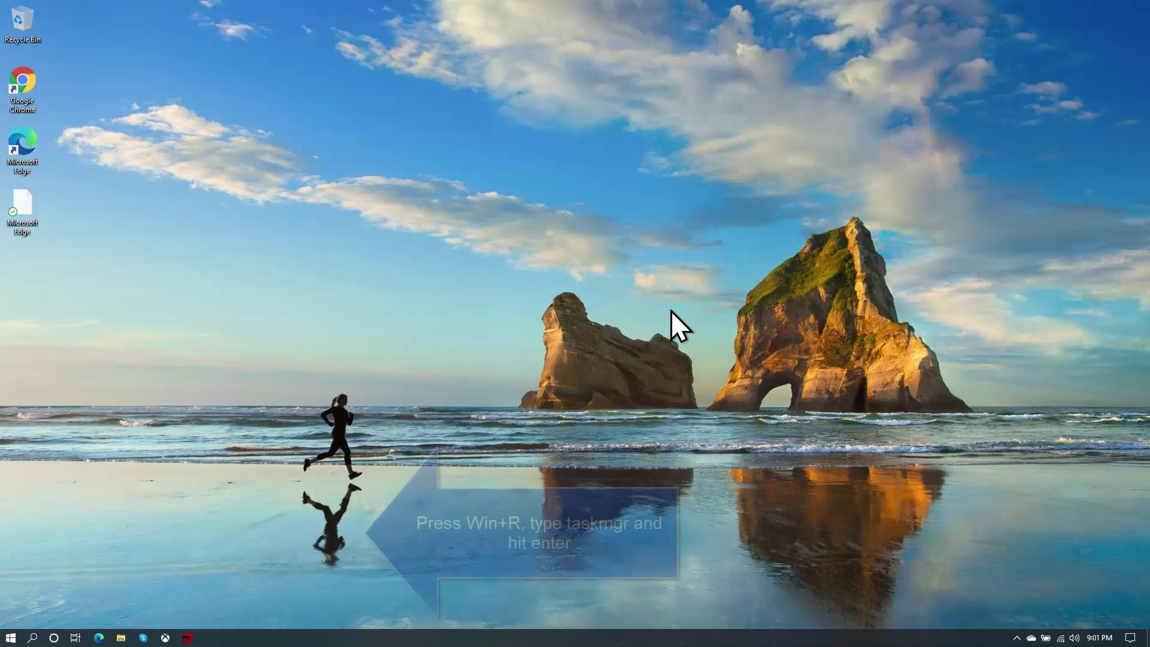
# - Launch Task Manager by running the taskmgr command
pyautogui.press('super+r')
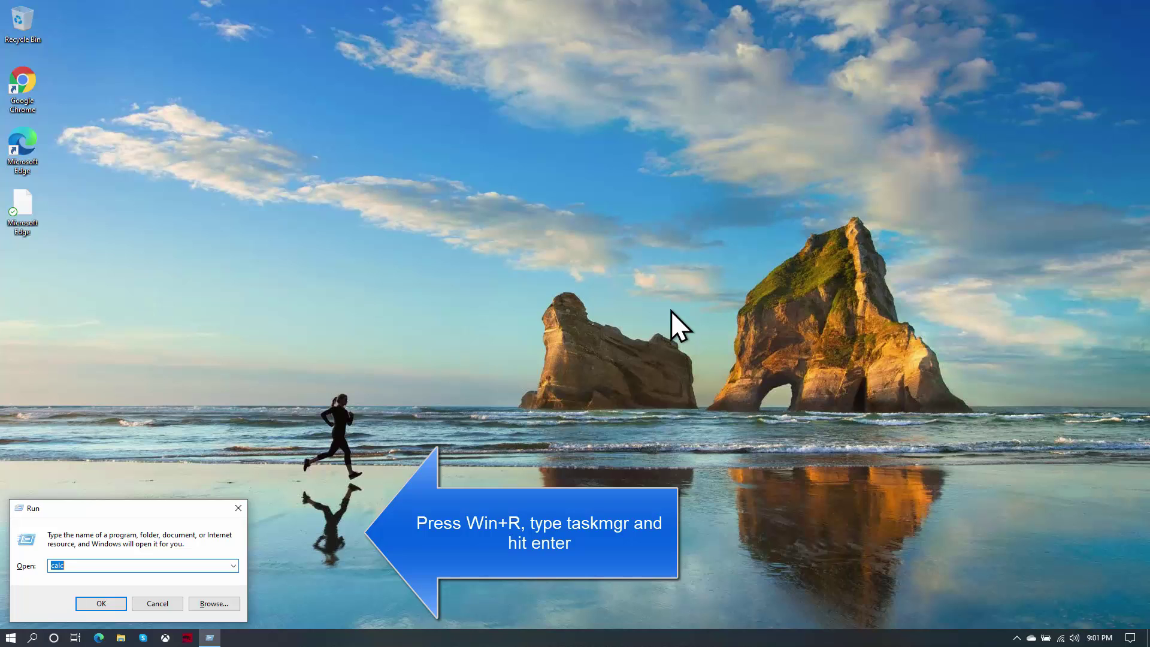
pyautogui.write('taskmgr')
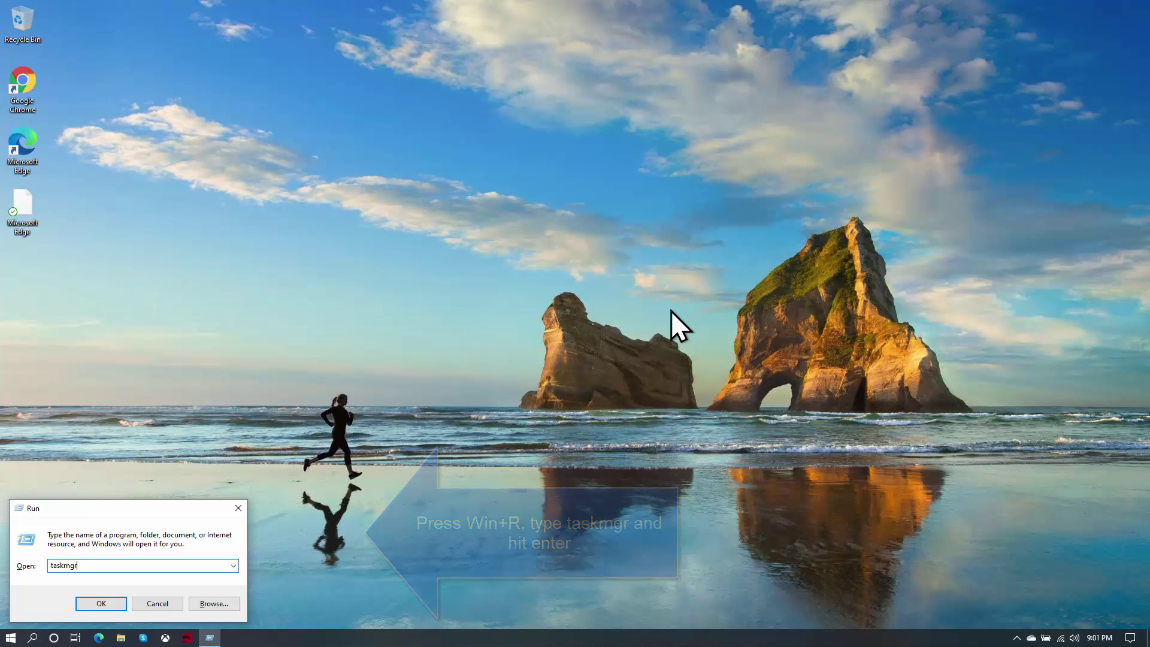
pyautogui.press('Return')
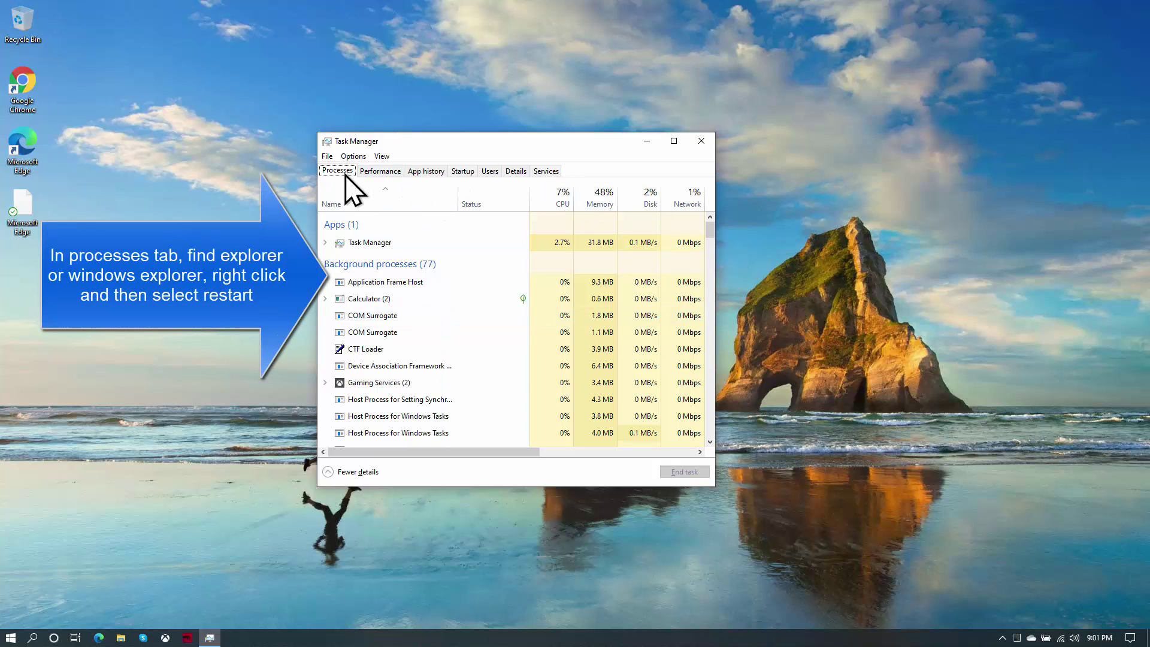
# - Find the Windows Explorer process in Task Manager, restart it, and close Task Manager
pyautogui.click(388, 318)
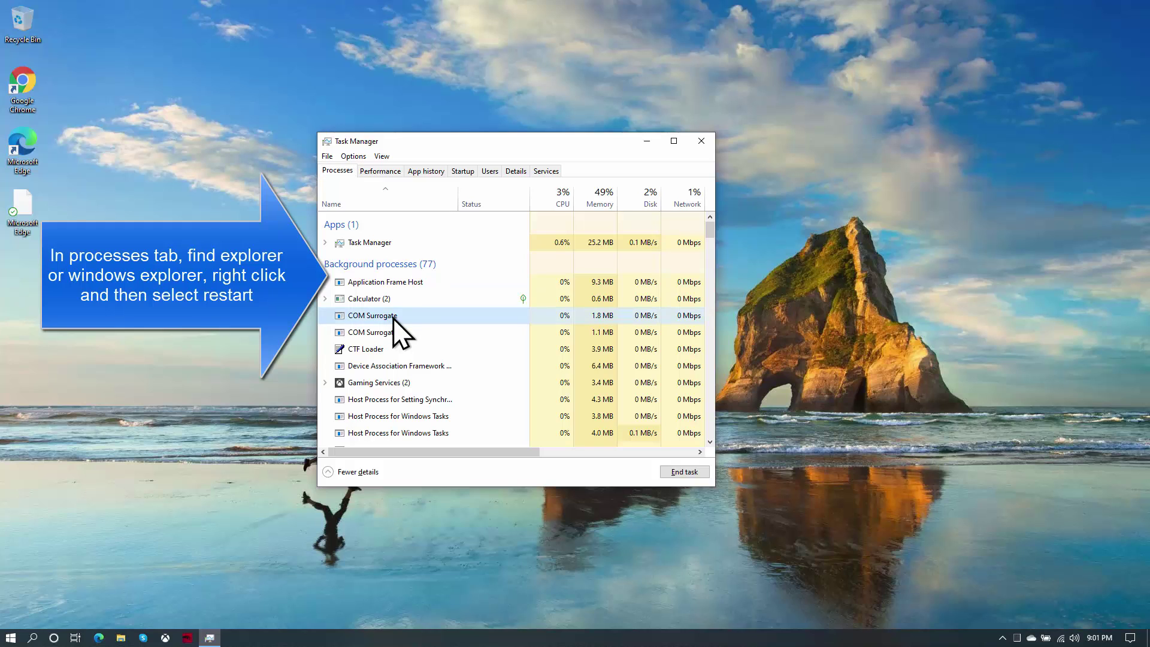
pyautogui.click(393, 289)
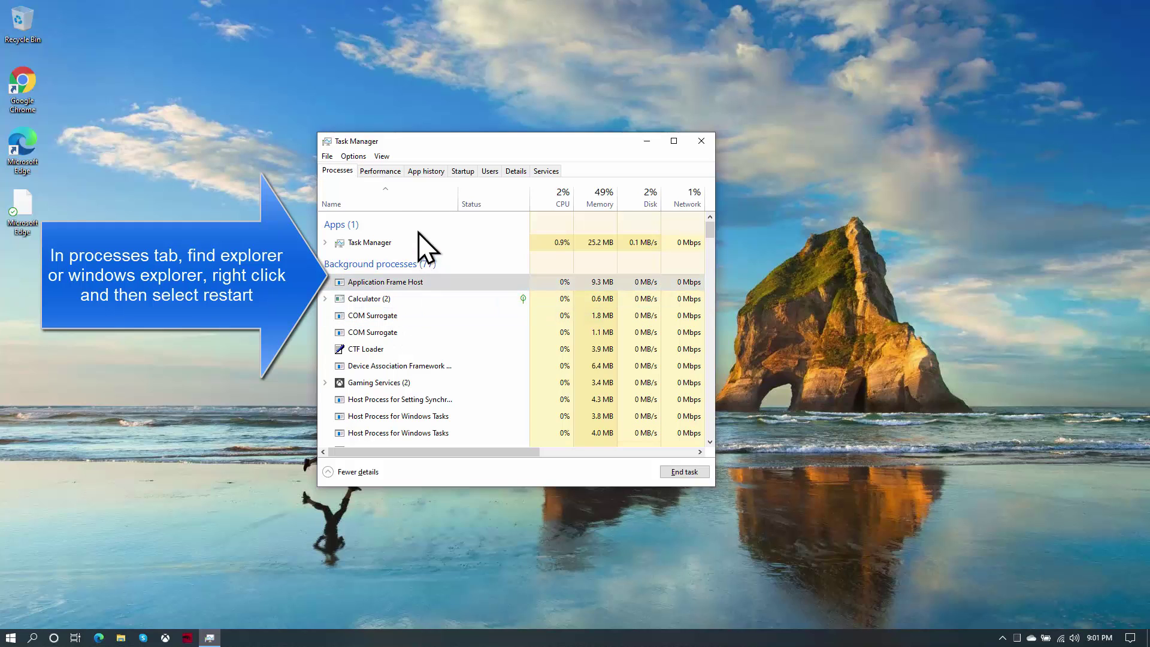
pyautogui.click(405, 203)
pyautogui.click(404, 203)
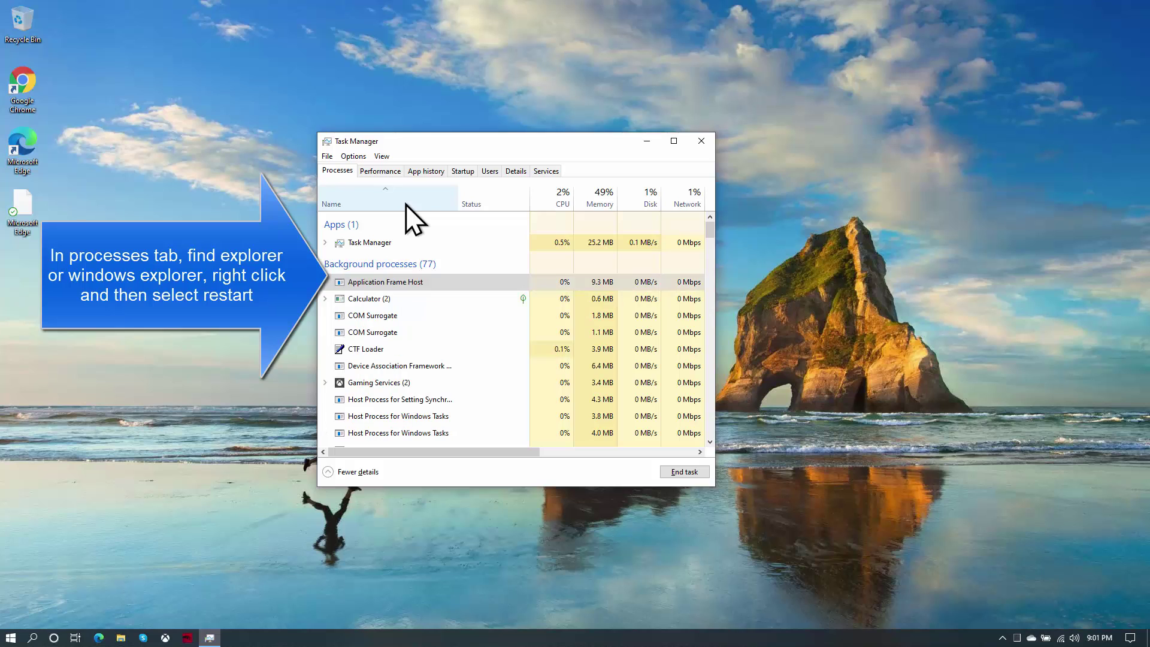
pyautogui.scroll(-1, 415, 308)
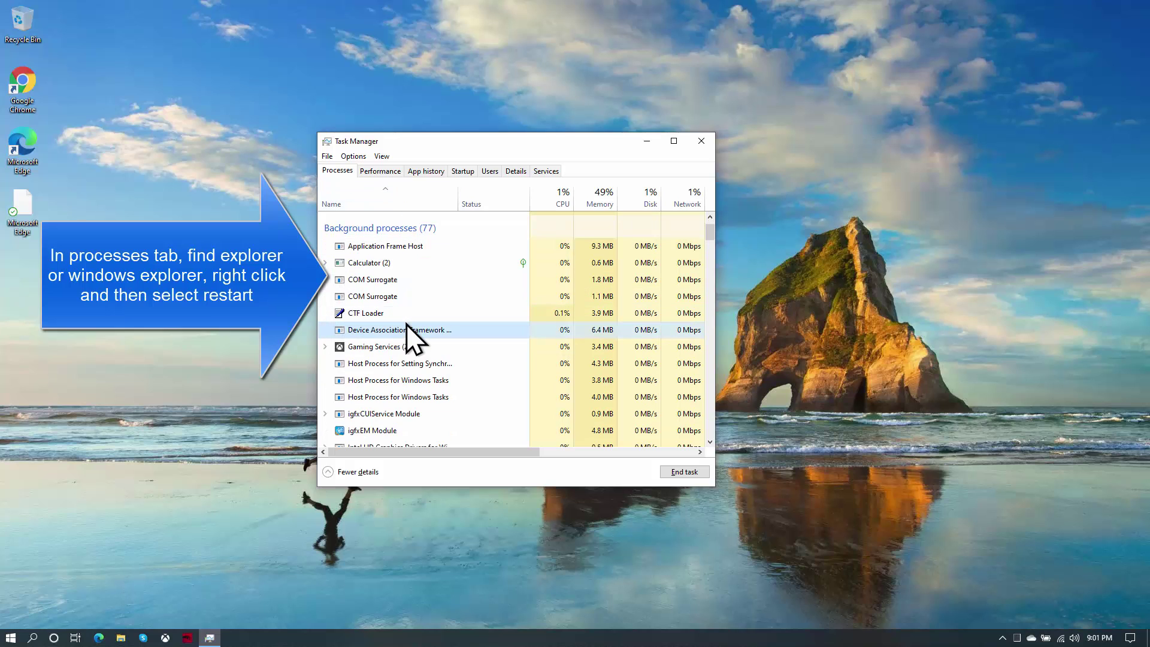
pyautogui.scroll(-10, 407, 324)
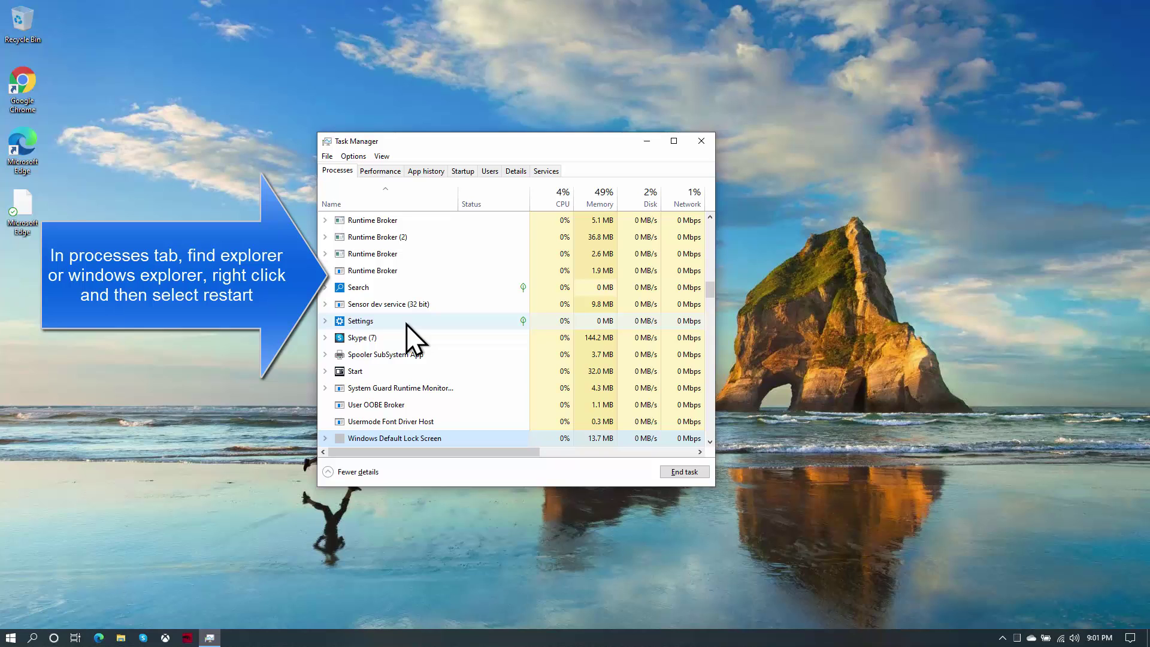
pyautogui.scroll(-2, 407, 324)
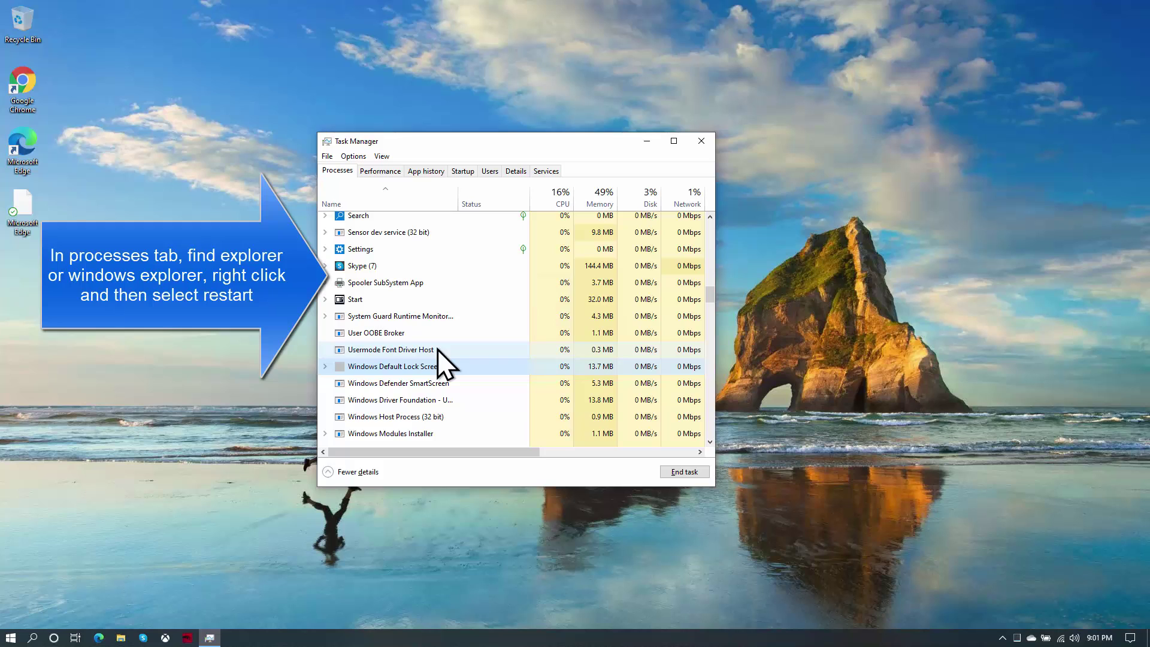
pyautogui.scroll(-1, 438, 358)
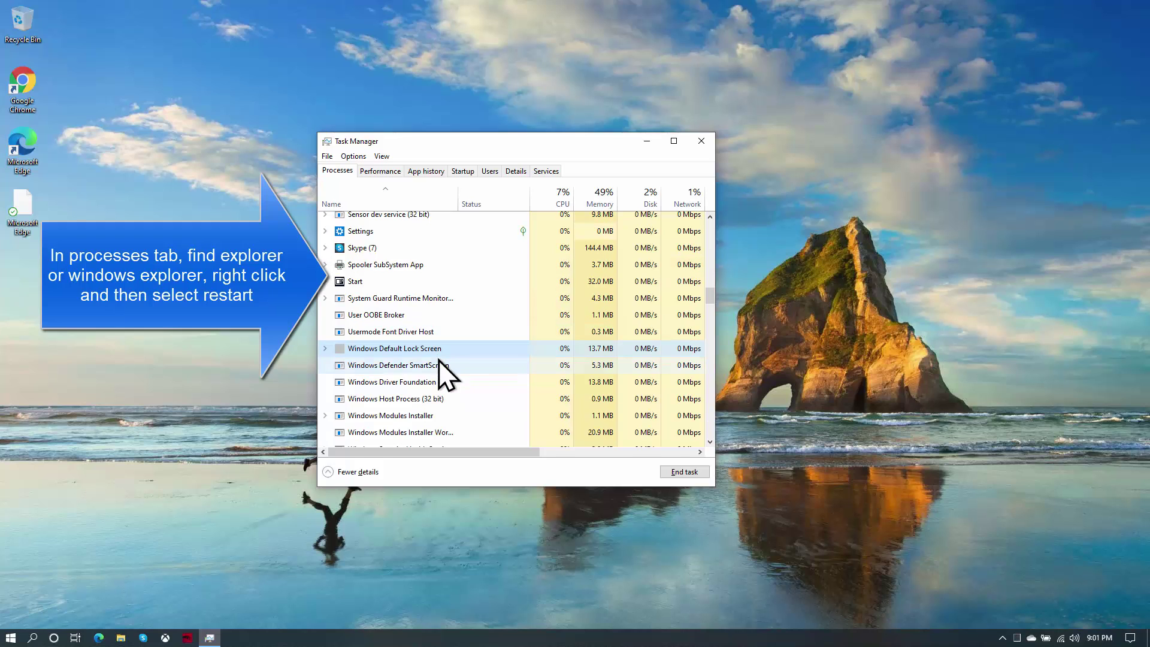
pyautogui.scroll(-2, 438, 359)
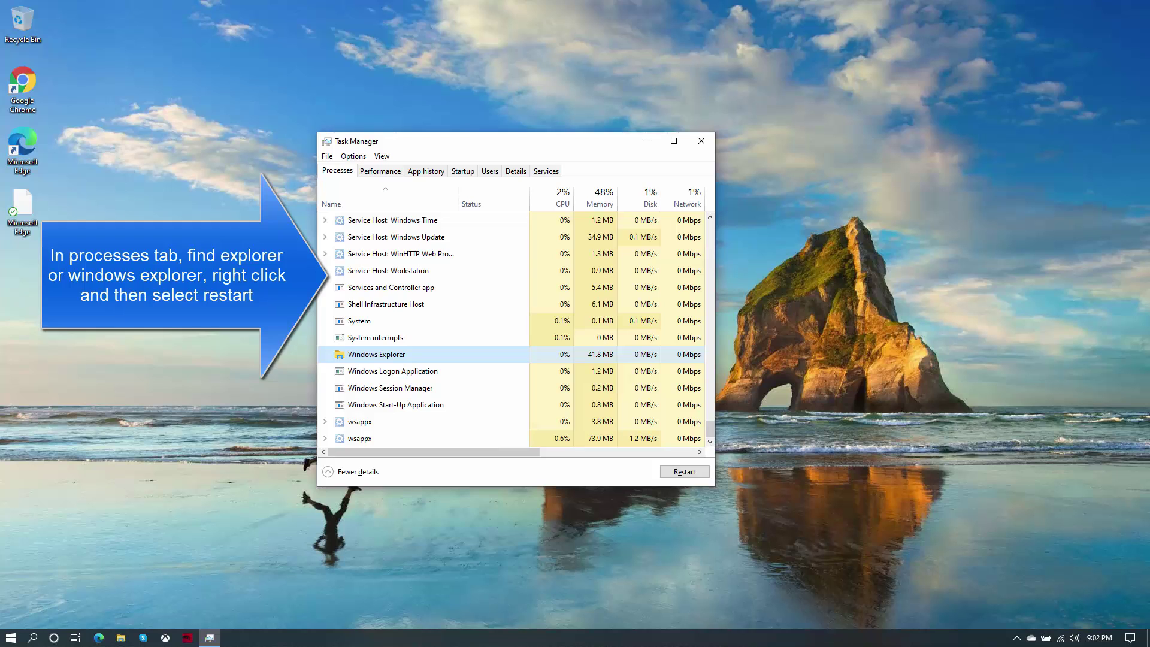
pyautogui.rightClick(432, 351)
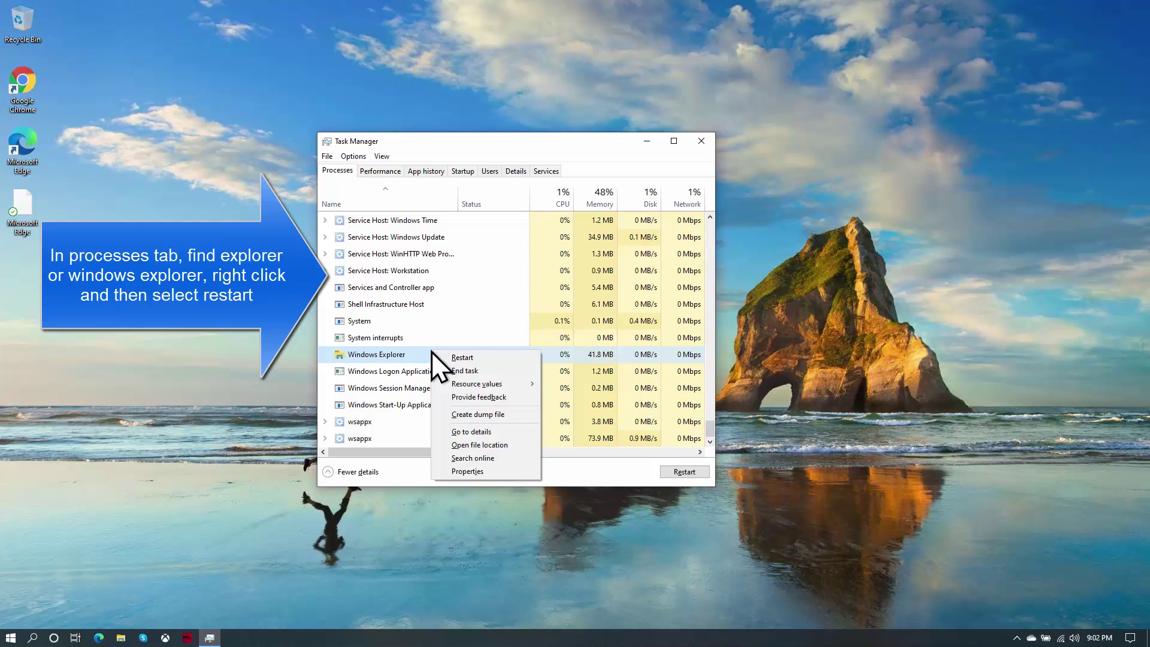
pyautogui.click(399, 354)
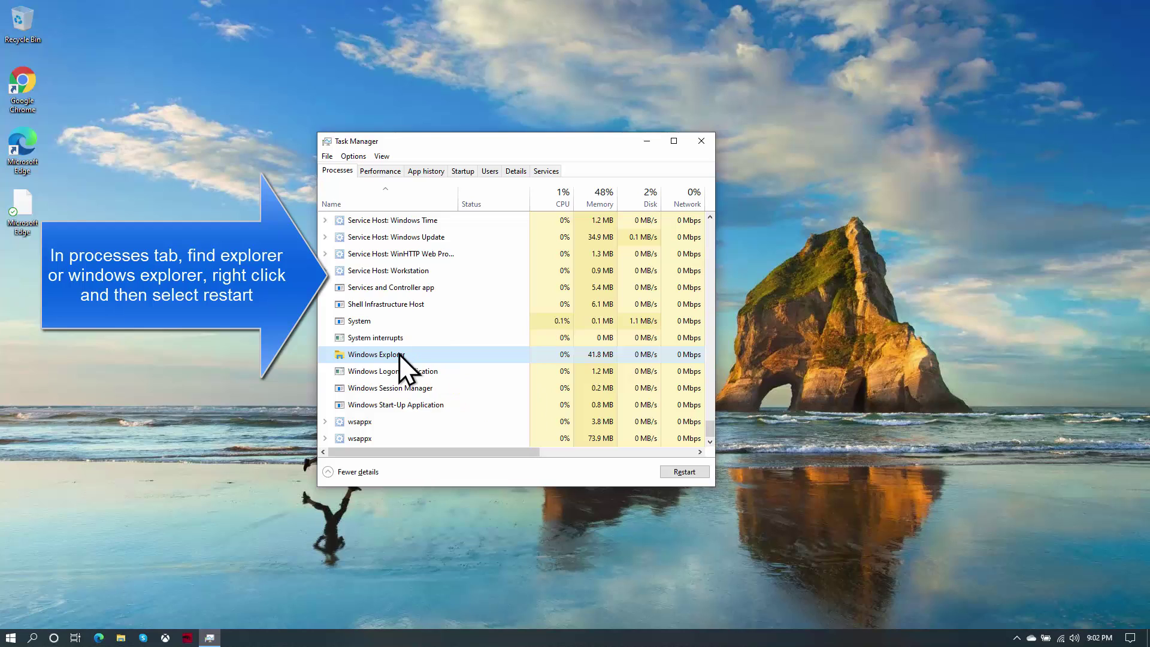
pyautogui.click(683, 471)
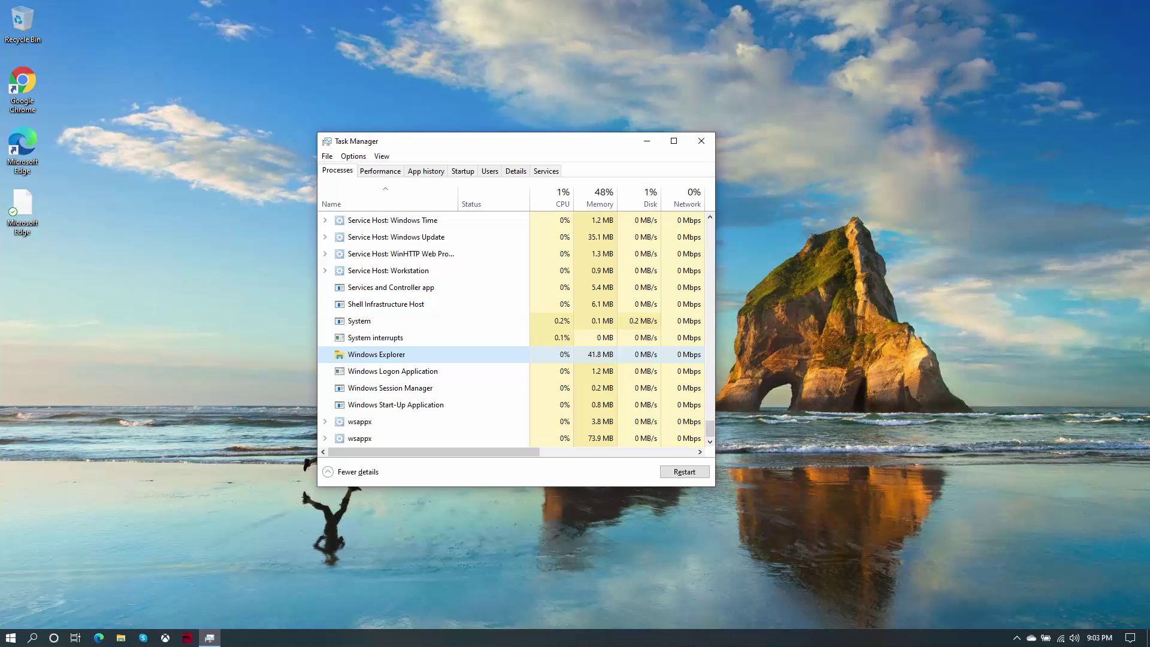
pyautogui.click(699, 140)
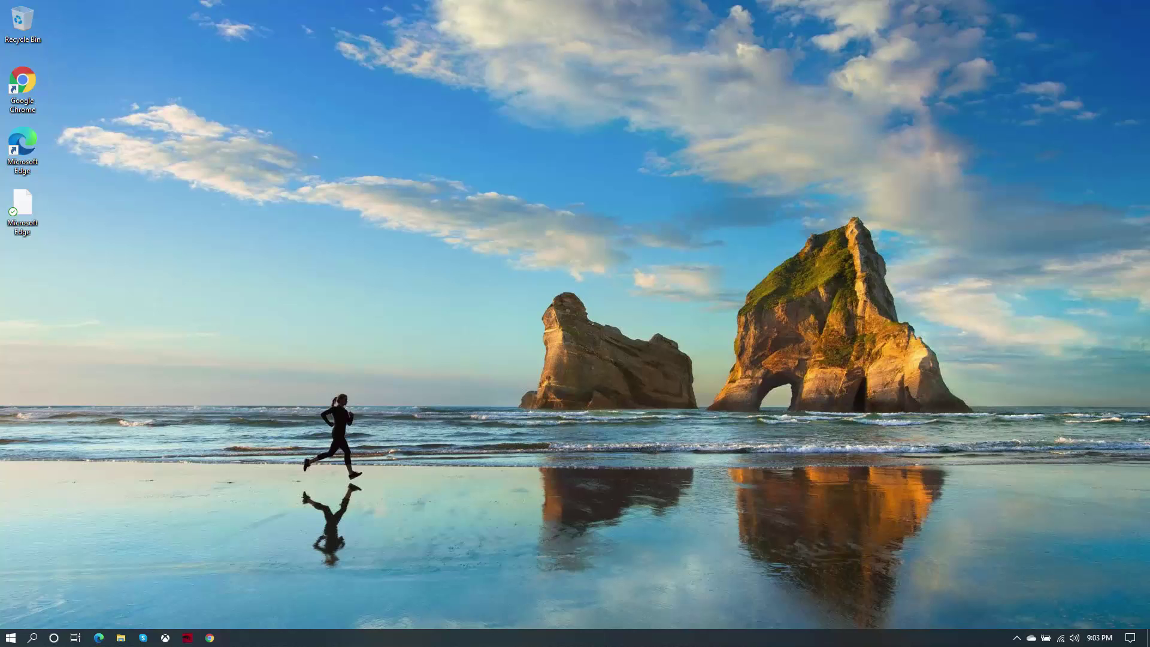
# - Inspect the high DPI scaling override options in the compatibility properties of the Google Chrome taskbar shortcut, and cancel without applying changes
pyautogui.rightClick(210, 639)
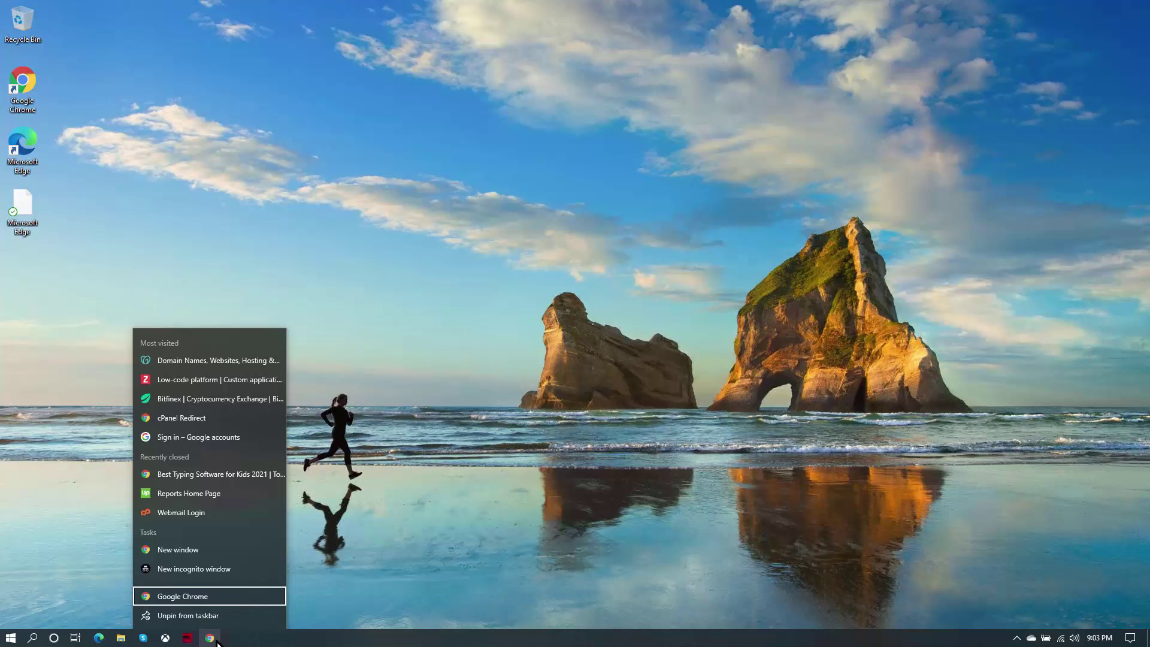
pyautogui.rightClick(242, 599)
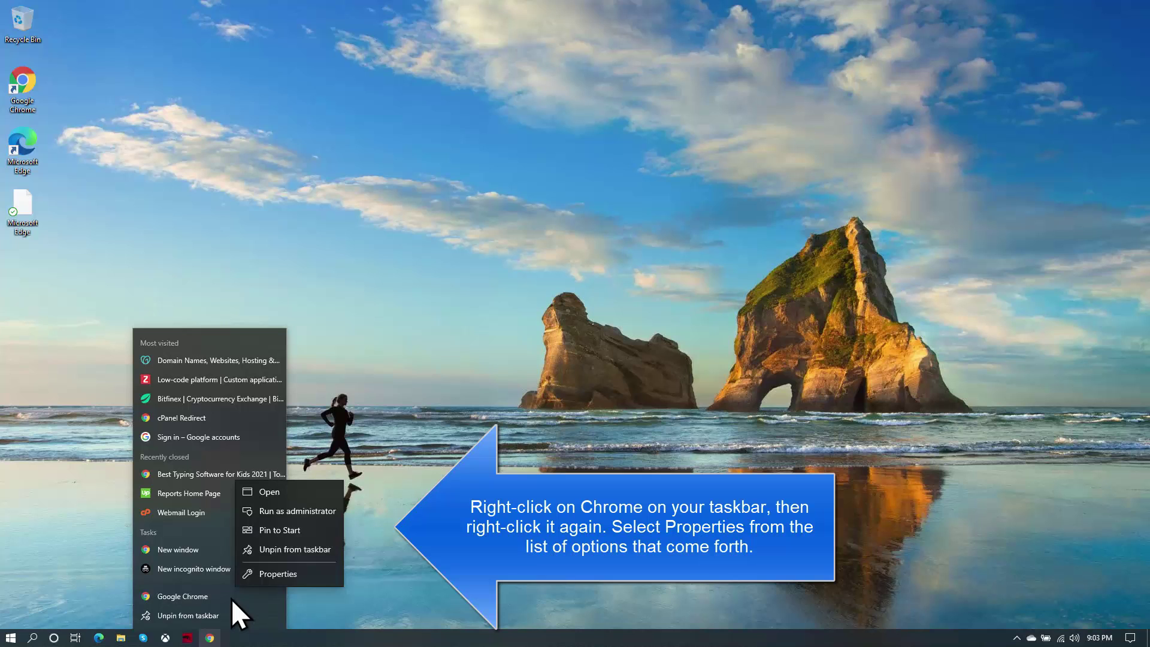
pyautogui.click(284, 575)
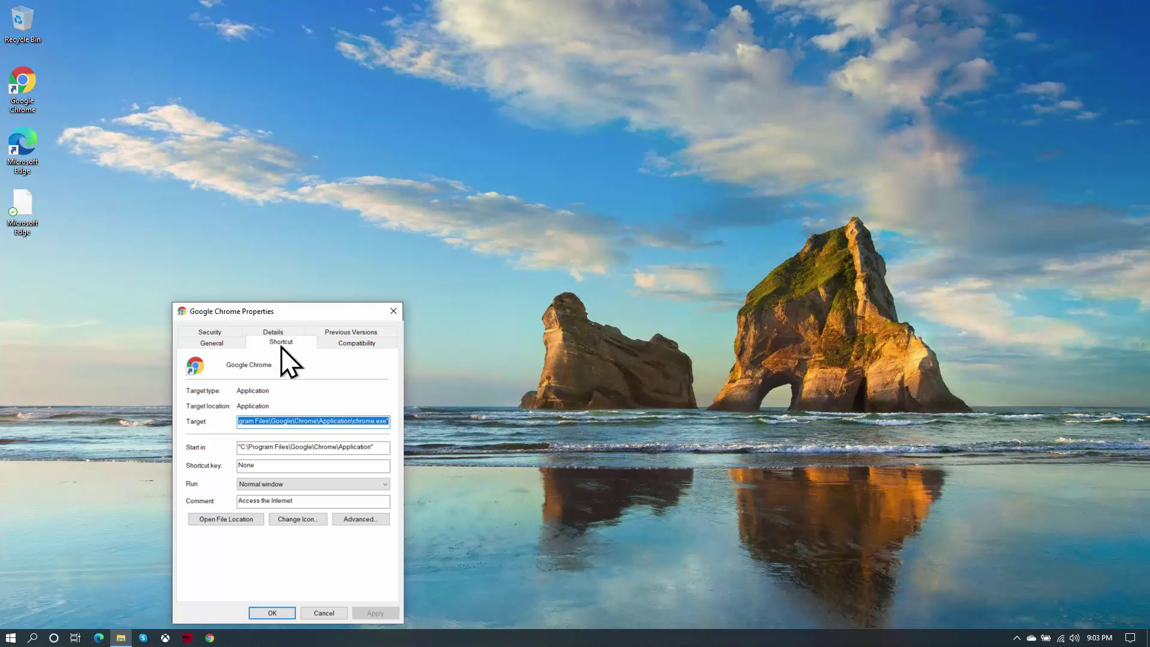
pyautogui.click(354, 344)
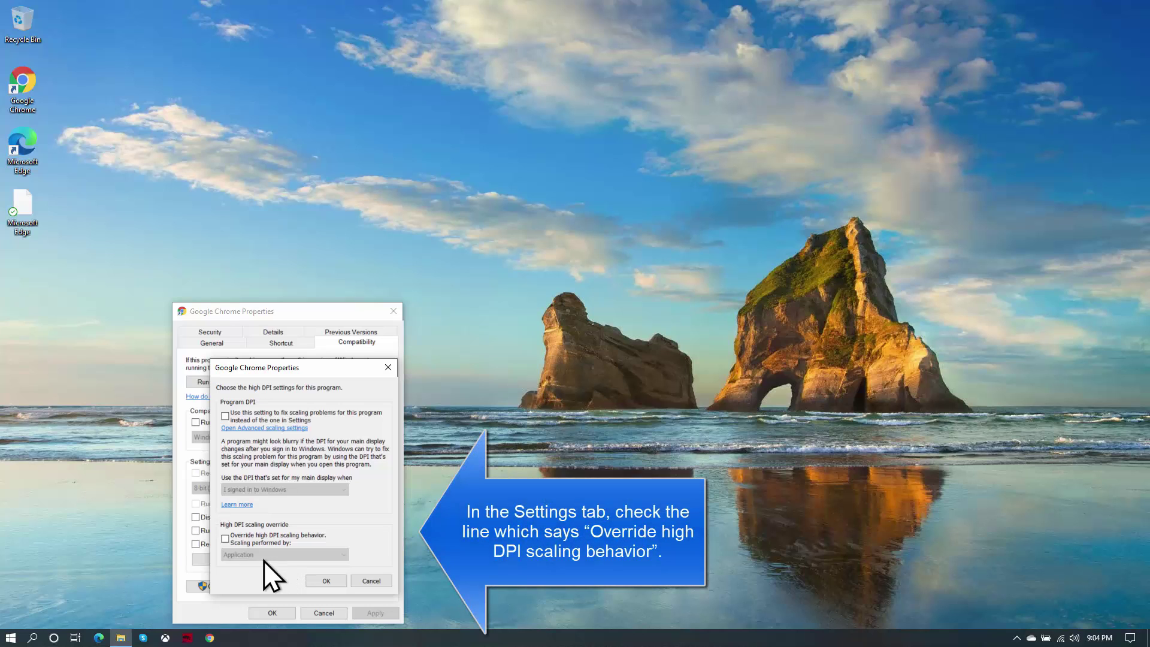
pyautogui.click(363, 581)
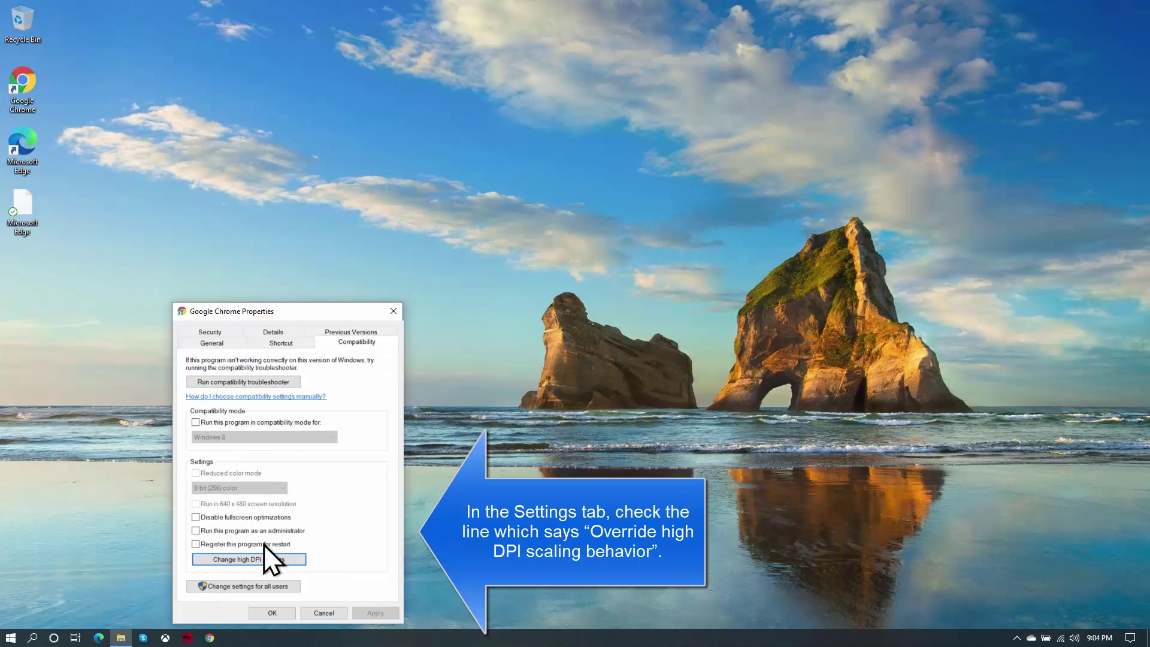
pyautogui.click(262, 559)
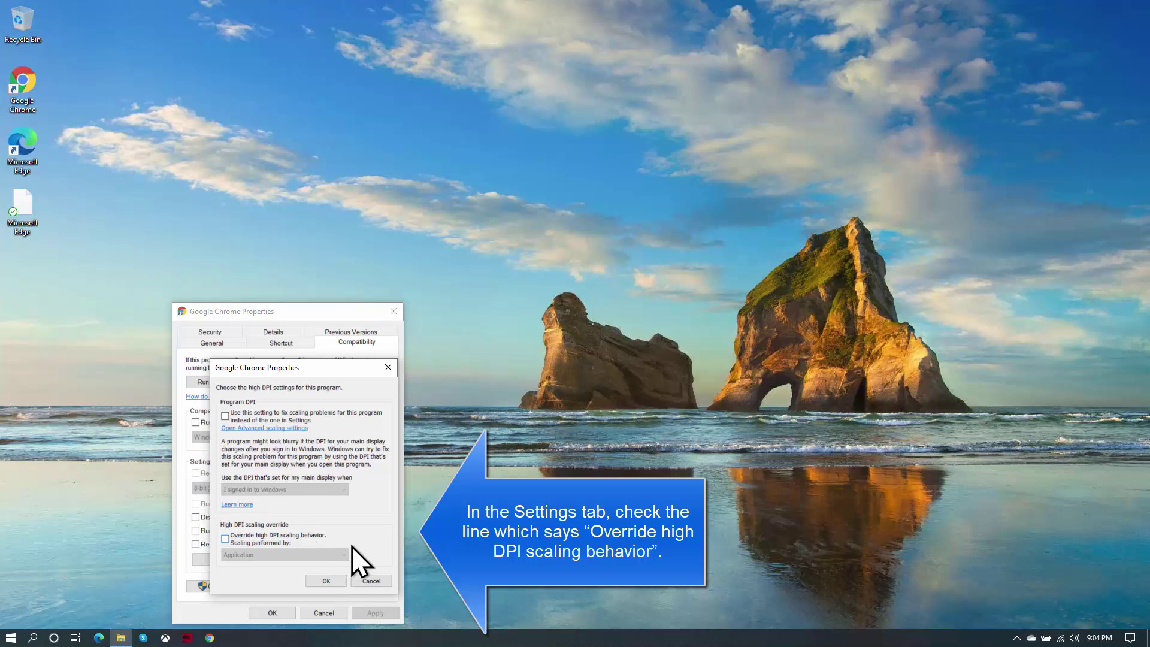
pyautogui.click(369, 582)
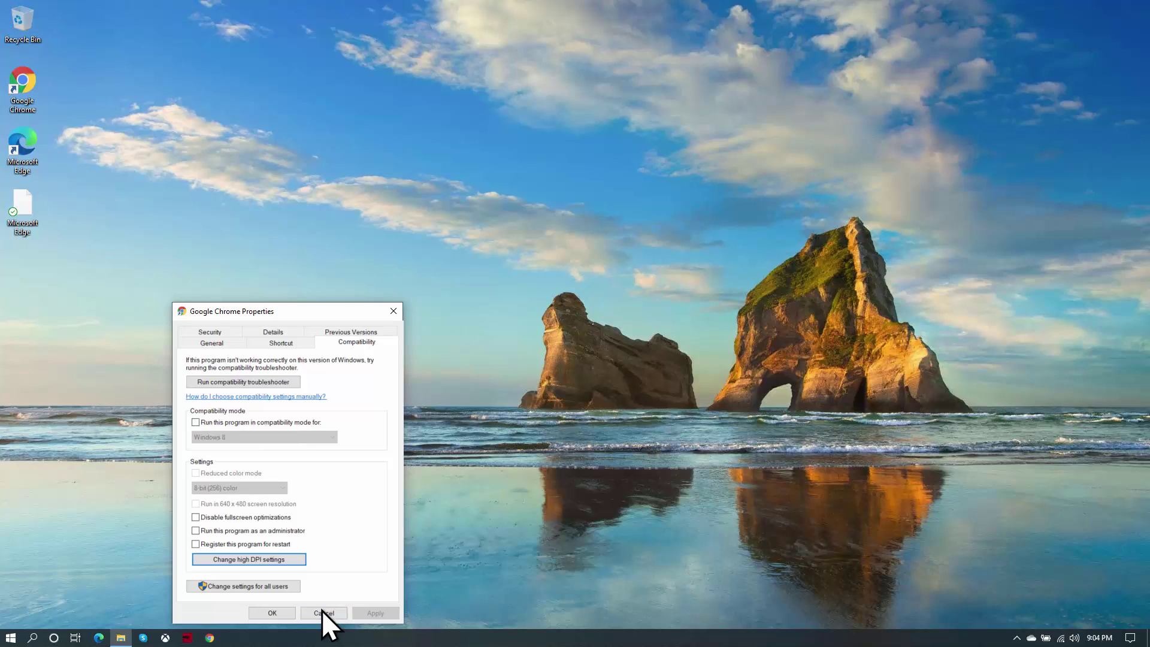
pyautogui.click(324, 612)
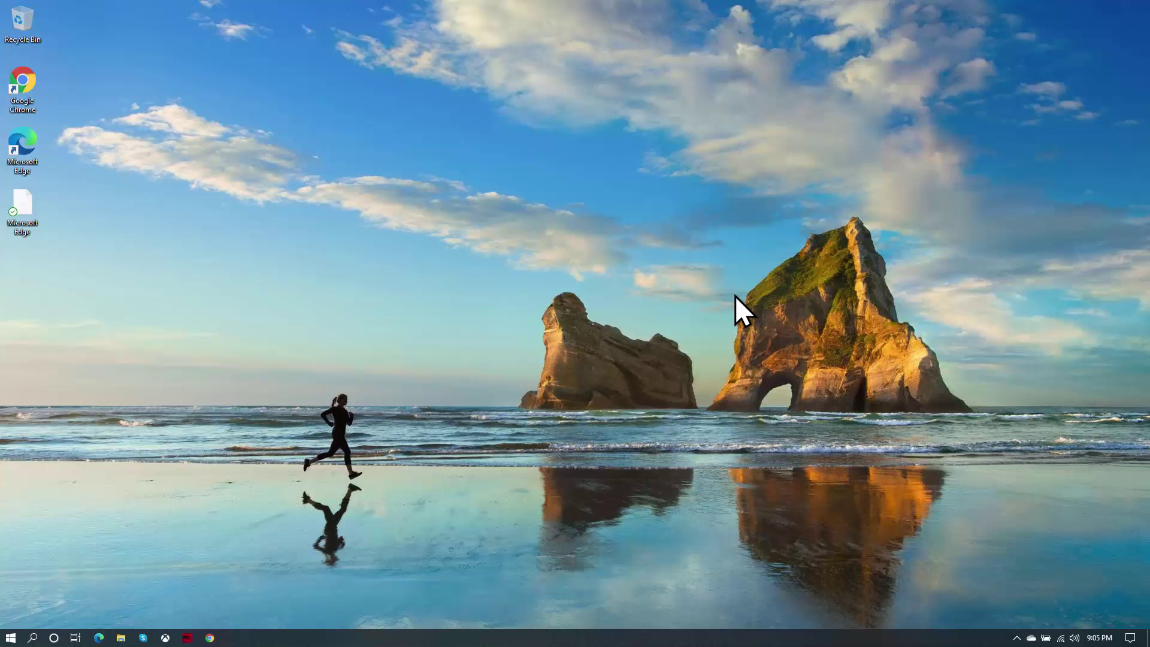
# - Launch Control Panel by running the control panel command
pyautogui.press('super+r')
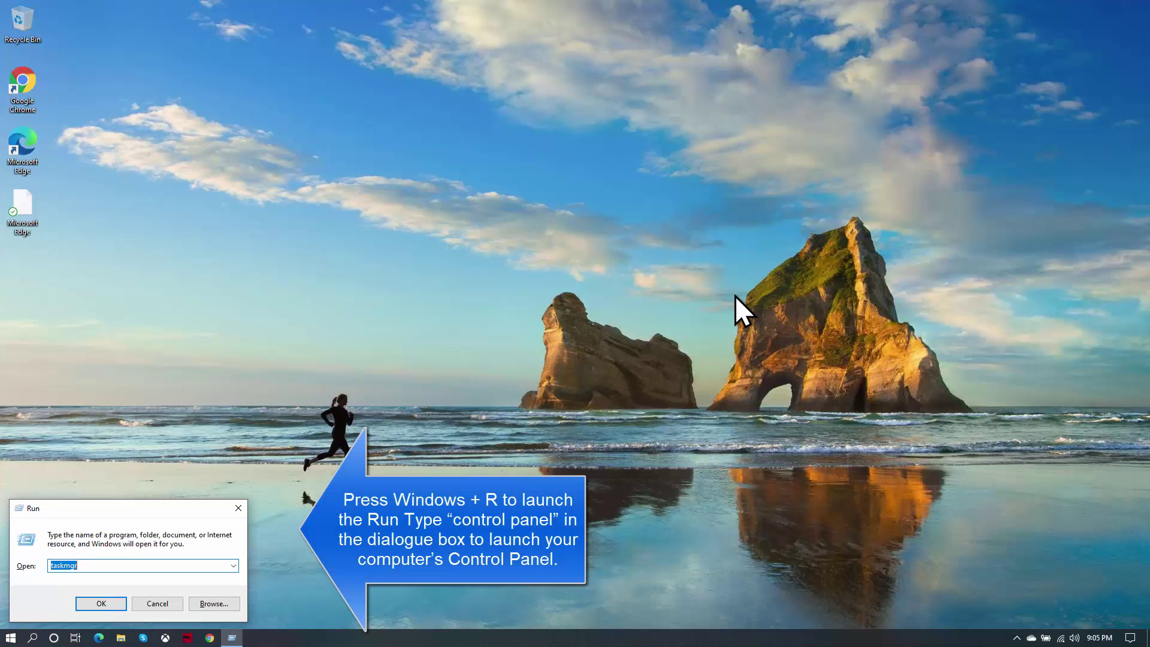
pyautogui.write('control panel')
pyautogui.press('Return')
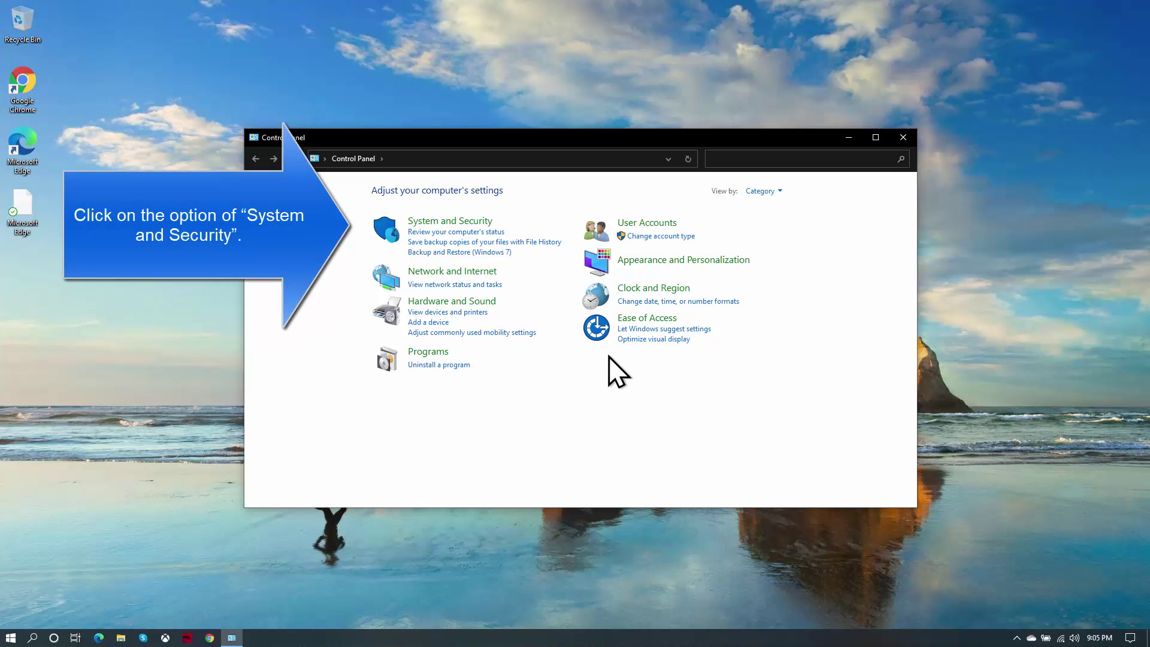
# - View the Performance settings in the advanced system settings, reached through System and Security, and close the system information page
pyautogui.click(461, 223)
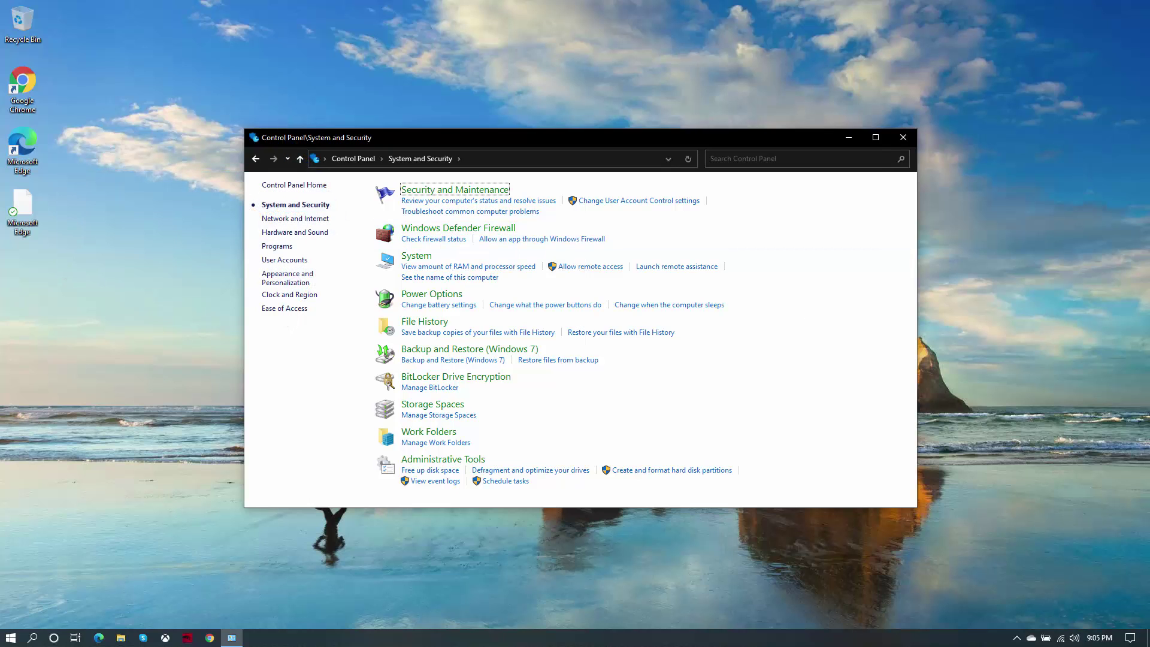
pyautogui.click(413, 256)
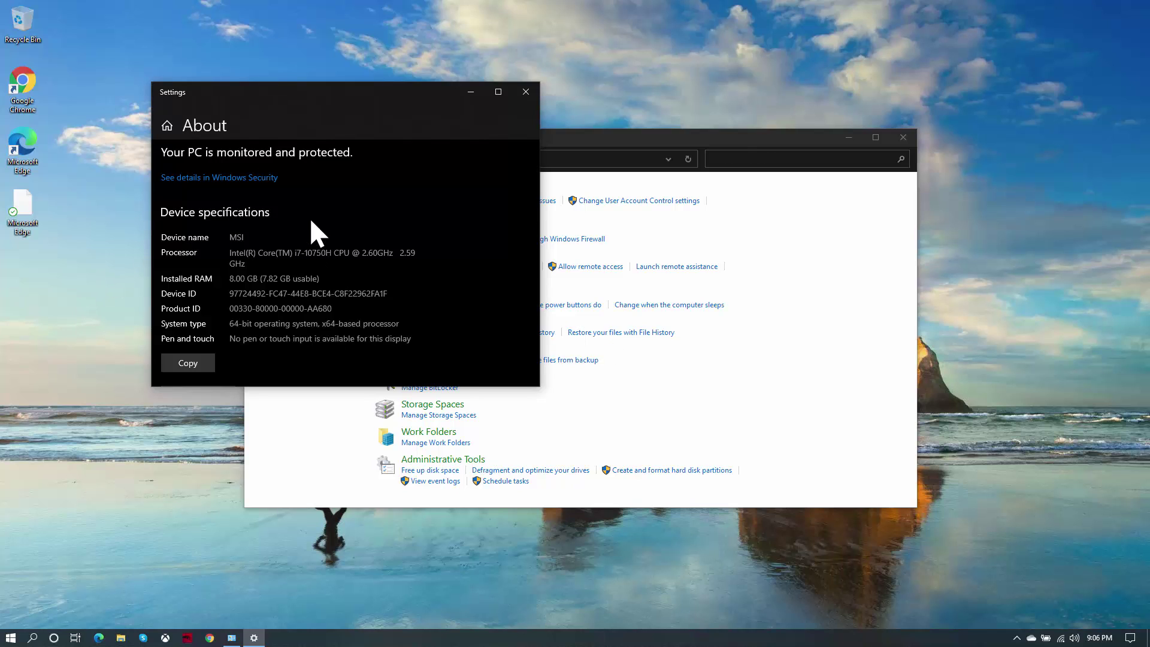
pyautogui.scroll(-15, 415, 214)
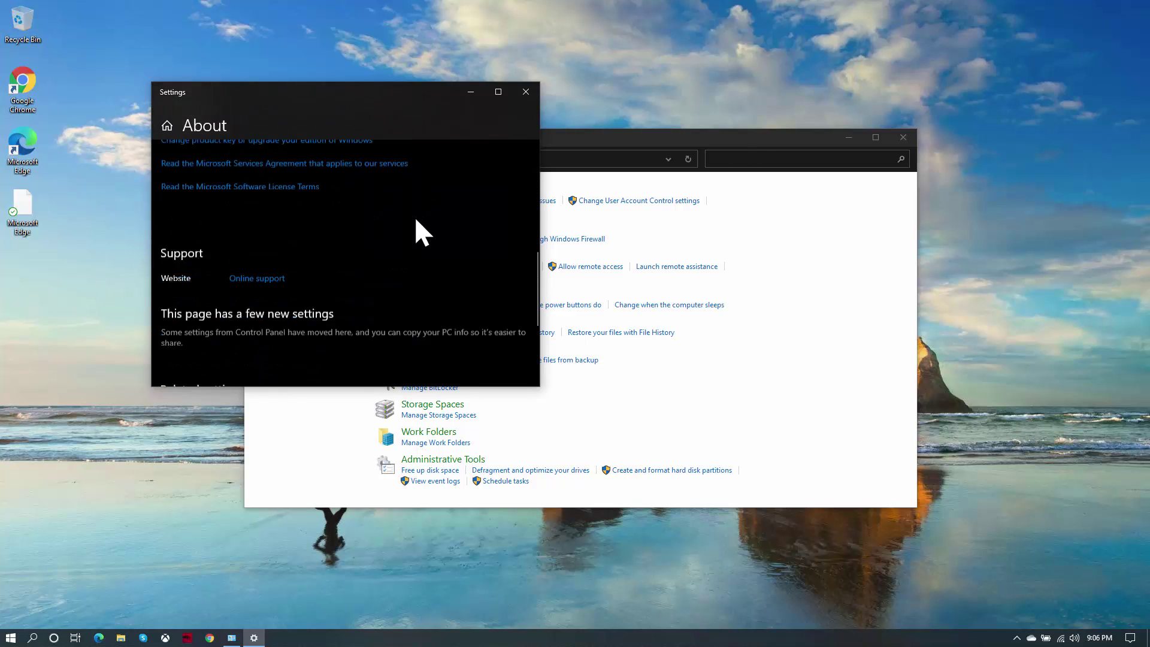
pyautogui.click(237, 289)
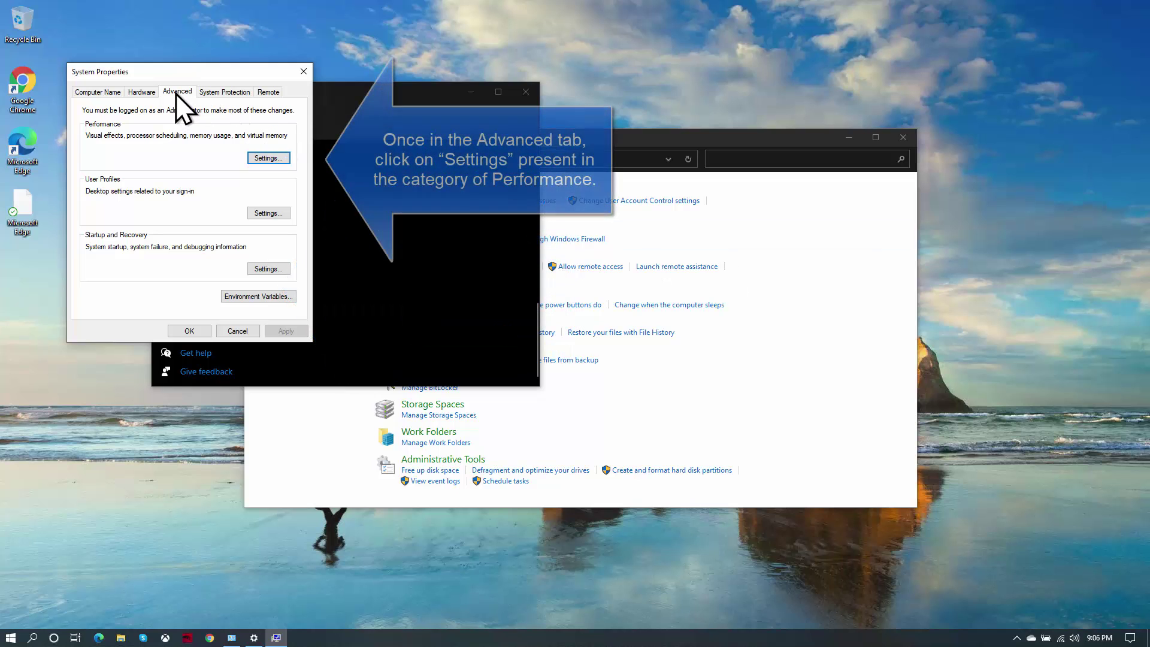
pyautogui.click(280, 159)
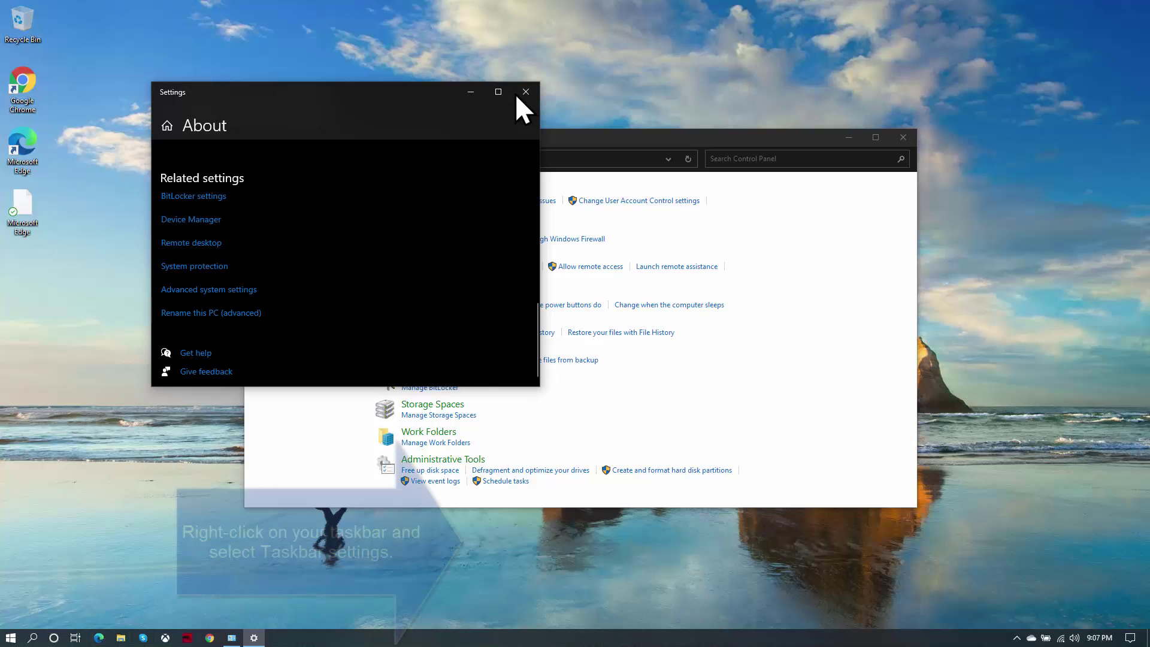
pyautogui.click(523, 91)
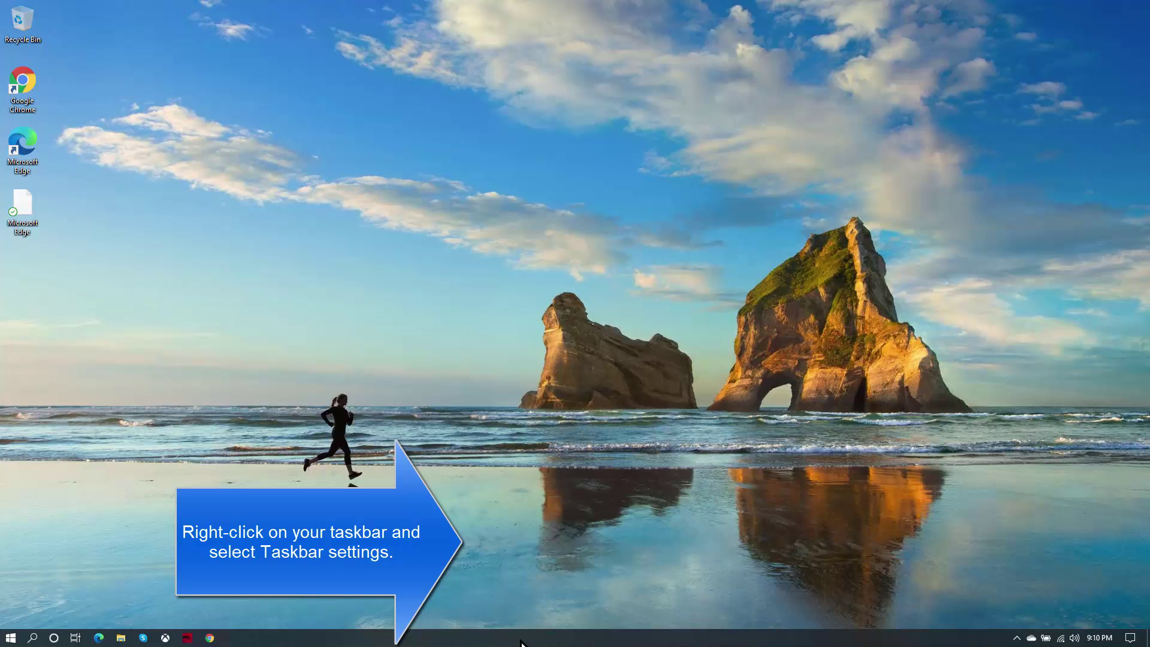
# - View the Taskbar settings page and close it
pyautogui.rightClick(520, 641)
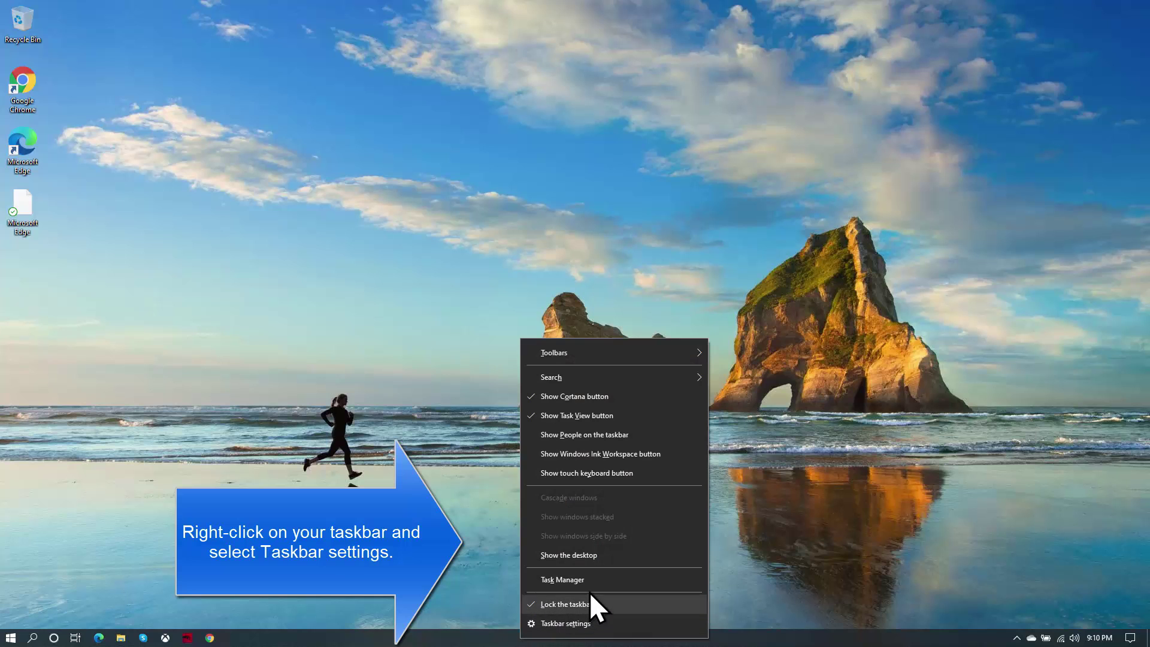
pyautogui.click(601, 623)
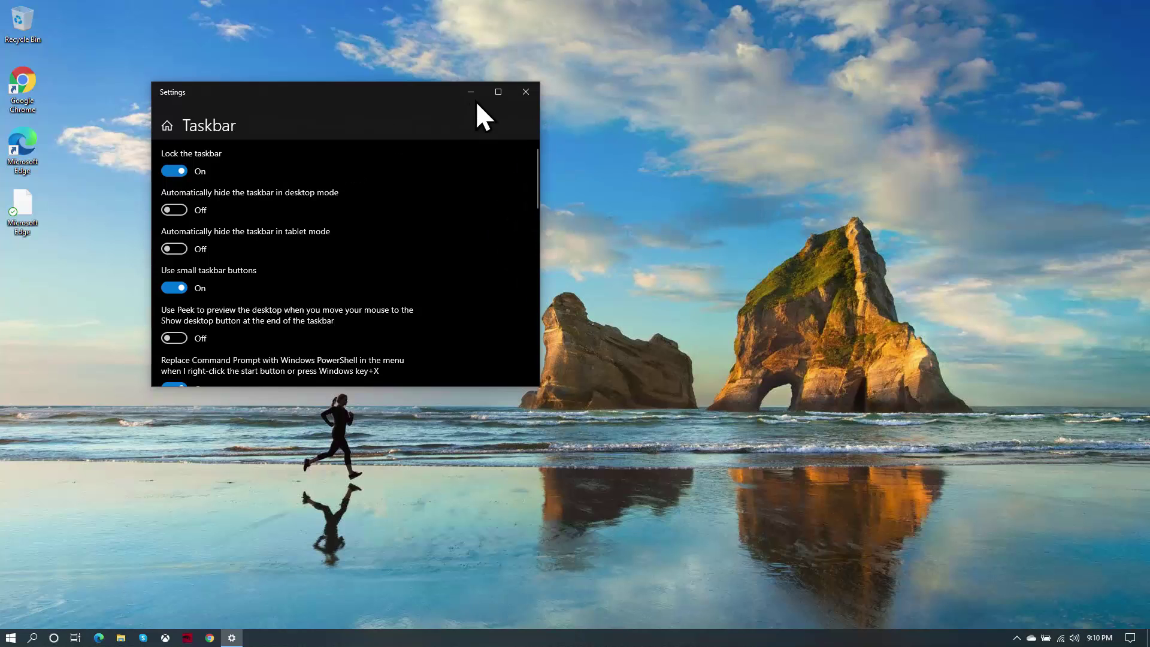
pyautogui.click(522, 93)
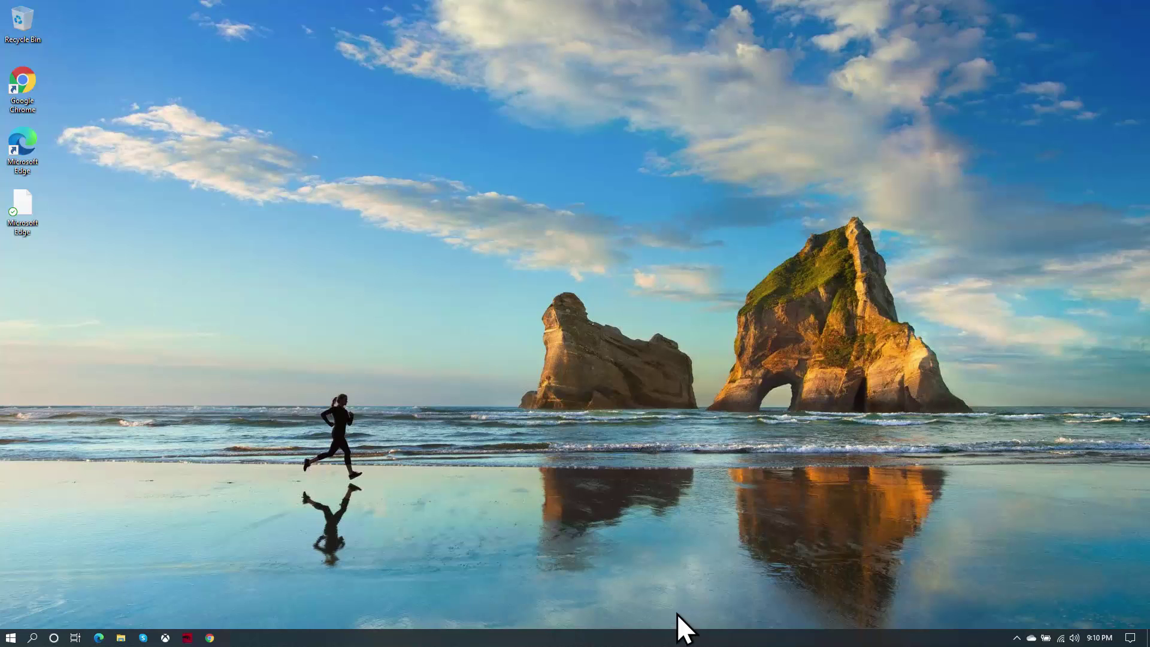
# - Inspect the taskbar location options in the Taskbar settings, and close the settings without choosing a different location
pyautogui.rightClick(675, 636)
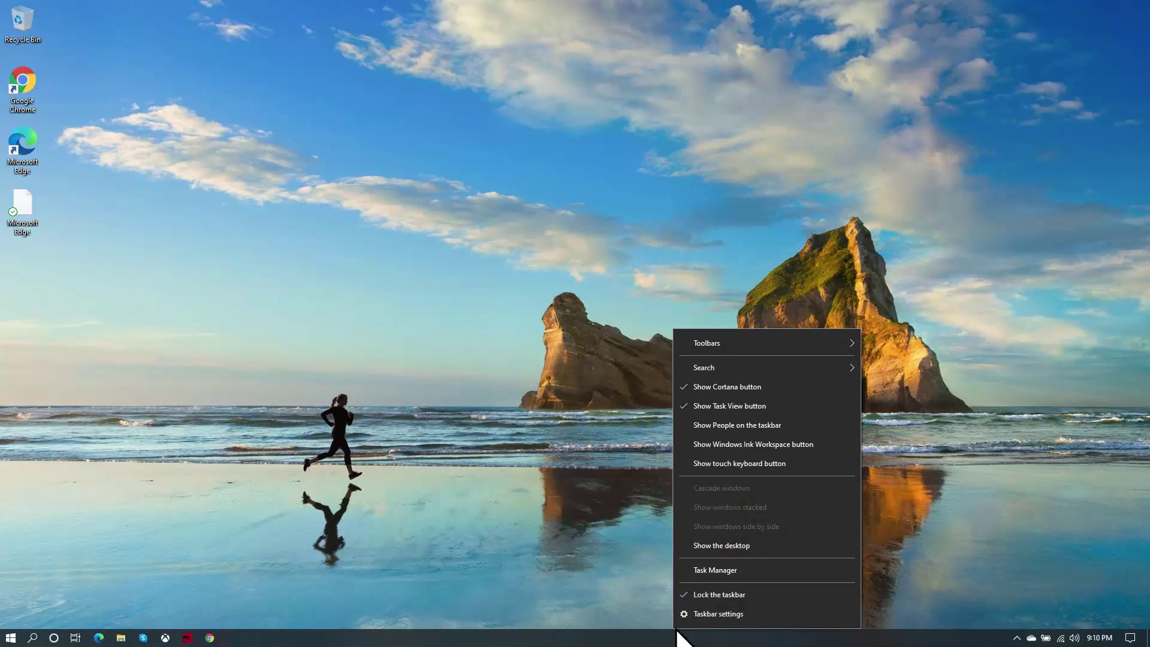
pyautogui.click(708, 616)
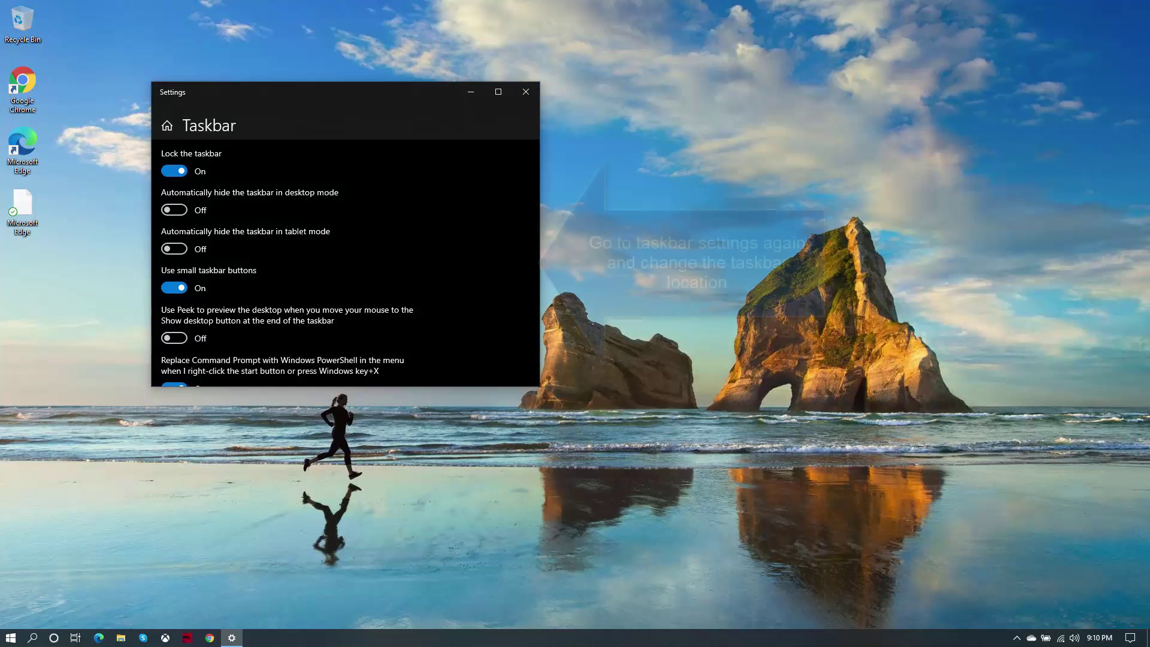
pyautogui.scroll(-1, 427, 264)
pyautogui.scroll(-3, 427, 263)
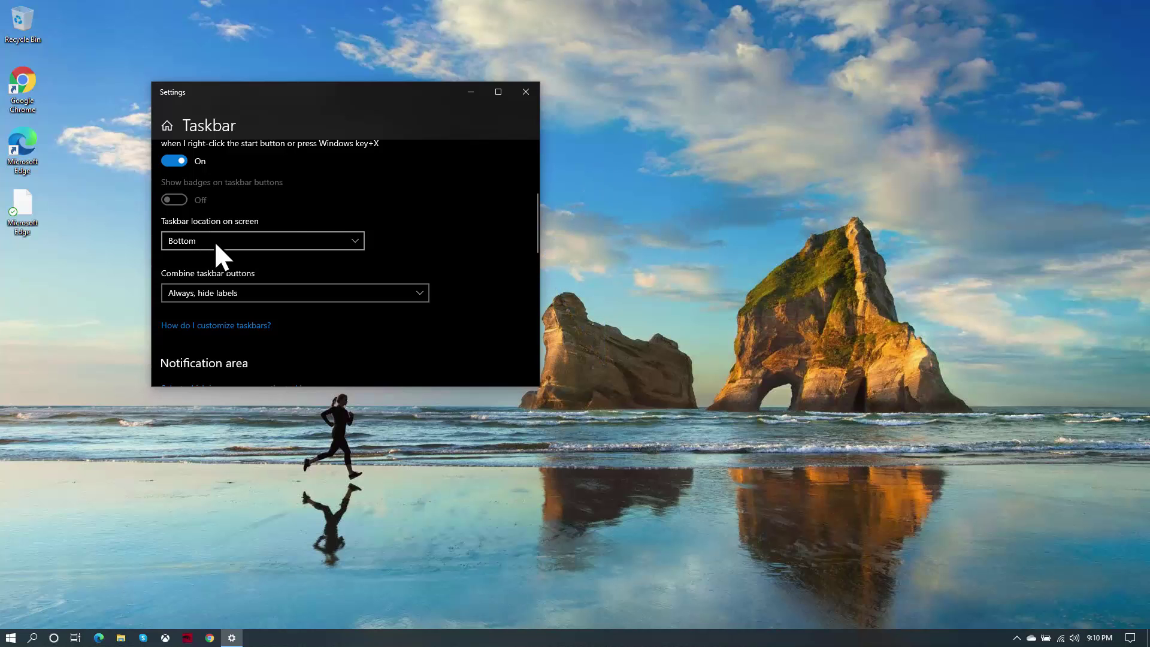
pyautogui.click(215, 242)
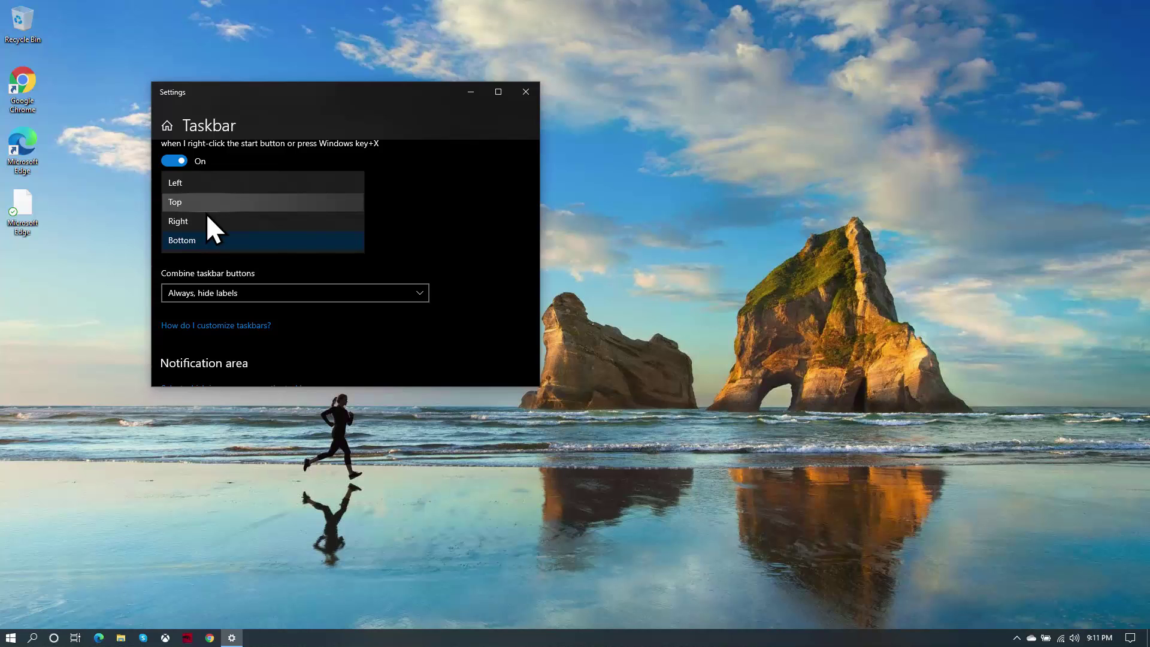
pyautogui.click(428, 223)
pyautogui.scroll(-3, 428, 225)
pyautogui.scroll(8, 429, 231)
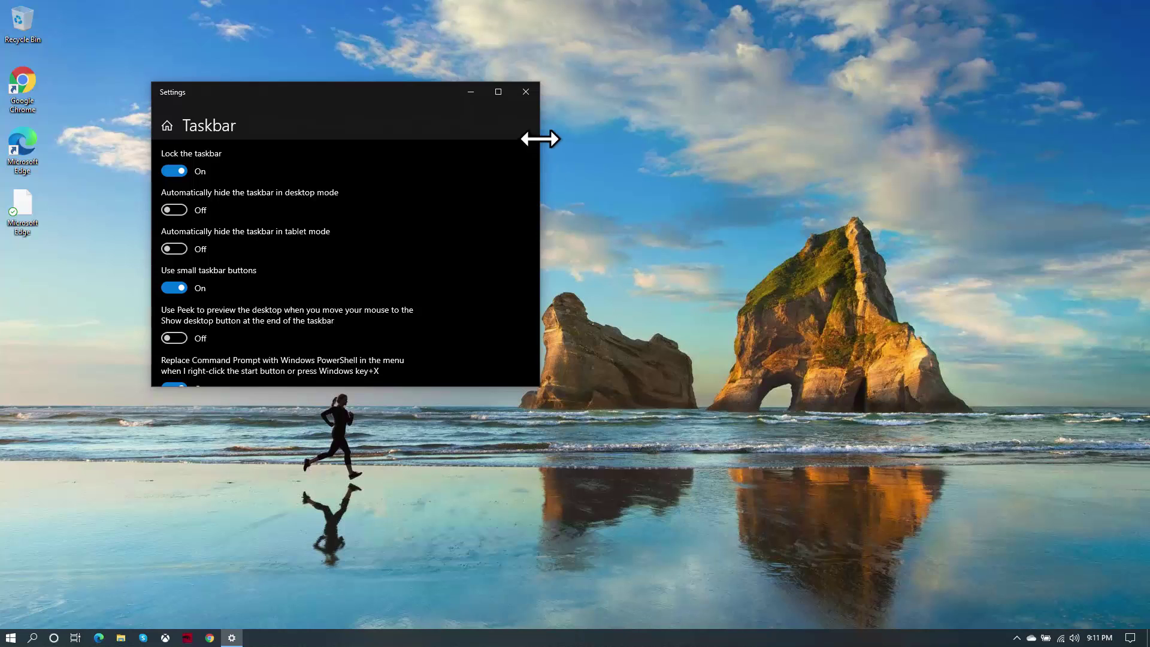
pyautogui.click(530, 91)
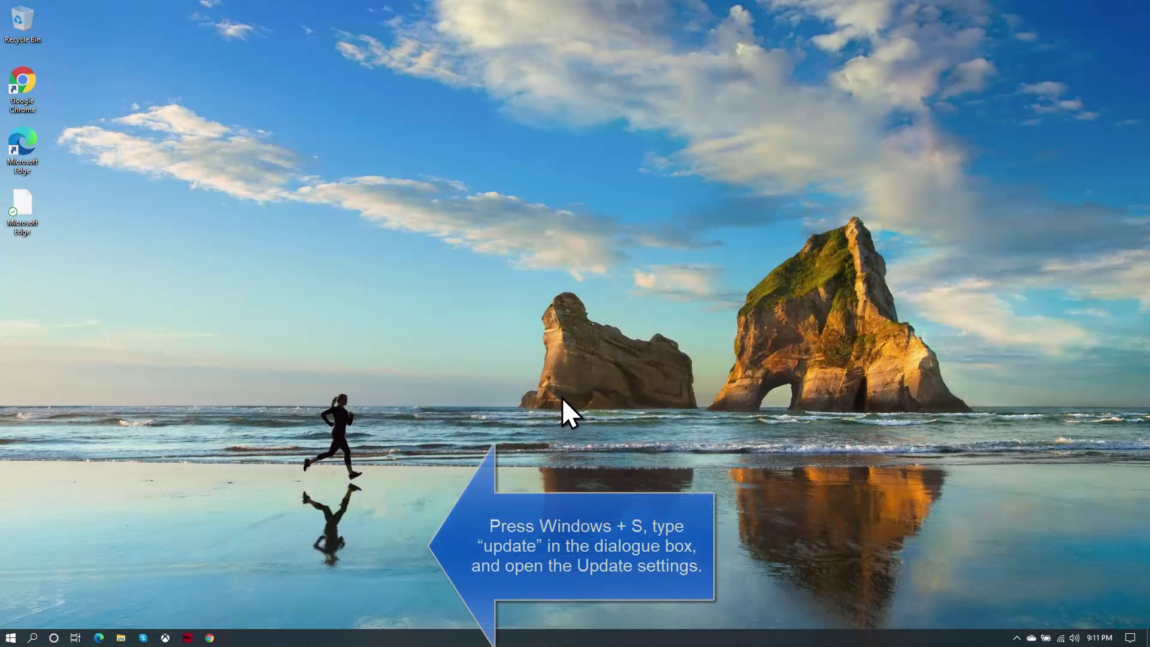
# - Search Windows for "update", view the Check for updates settings page in a maximized window, and close it
pyautogui.press('super+s')
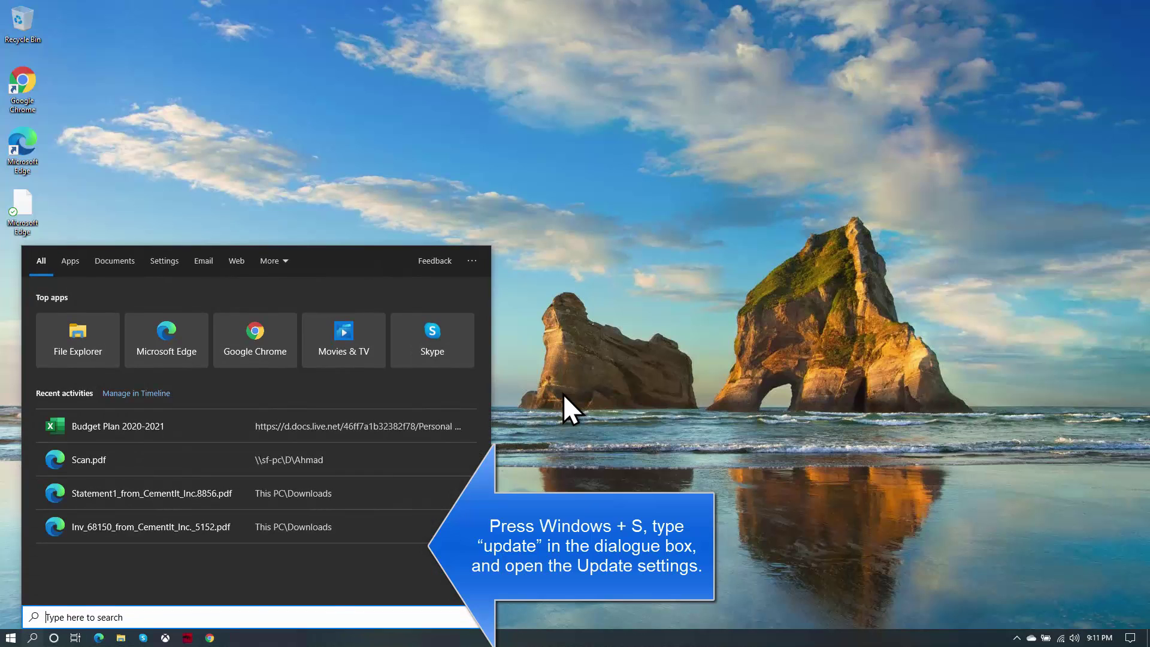
pyautogui.write('update')
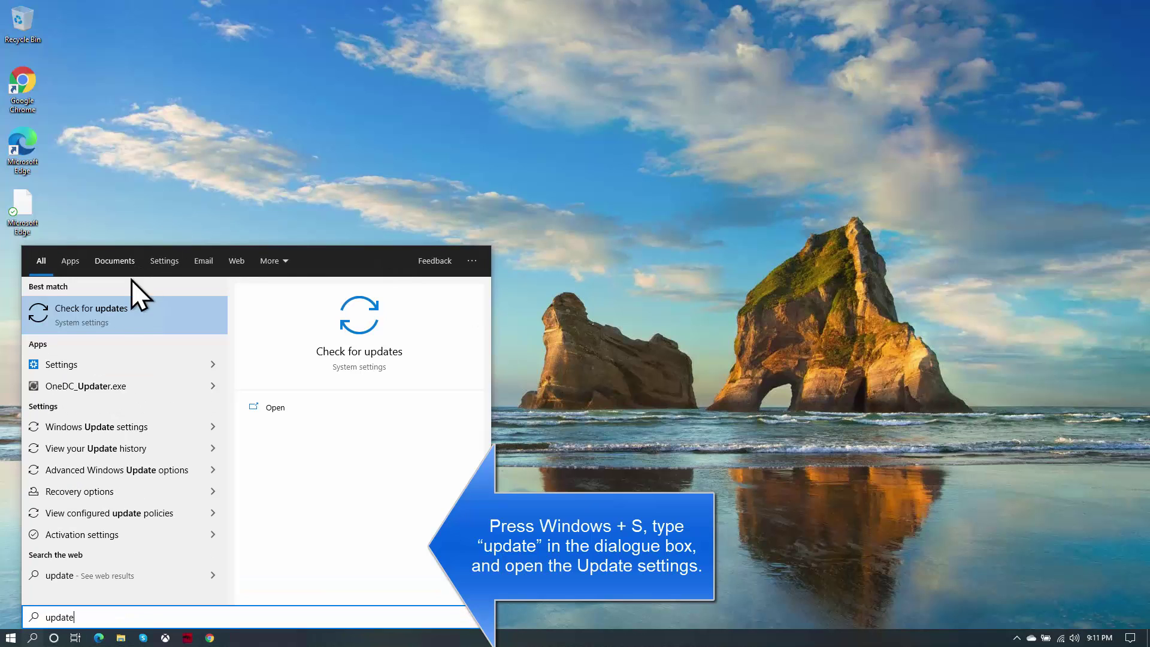
pyautogui.click(127, 306)
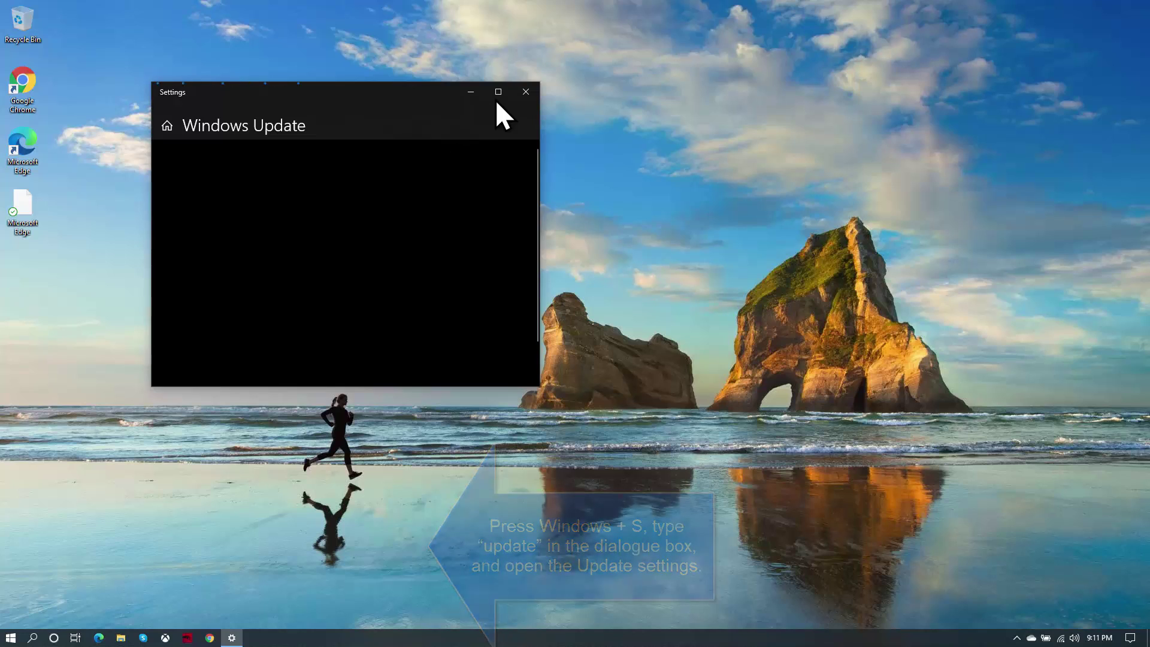
pyautogui.click(497, 95)
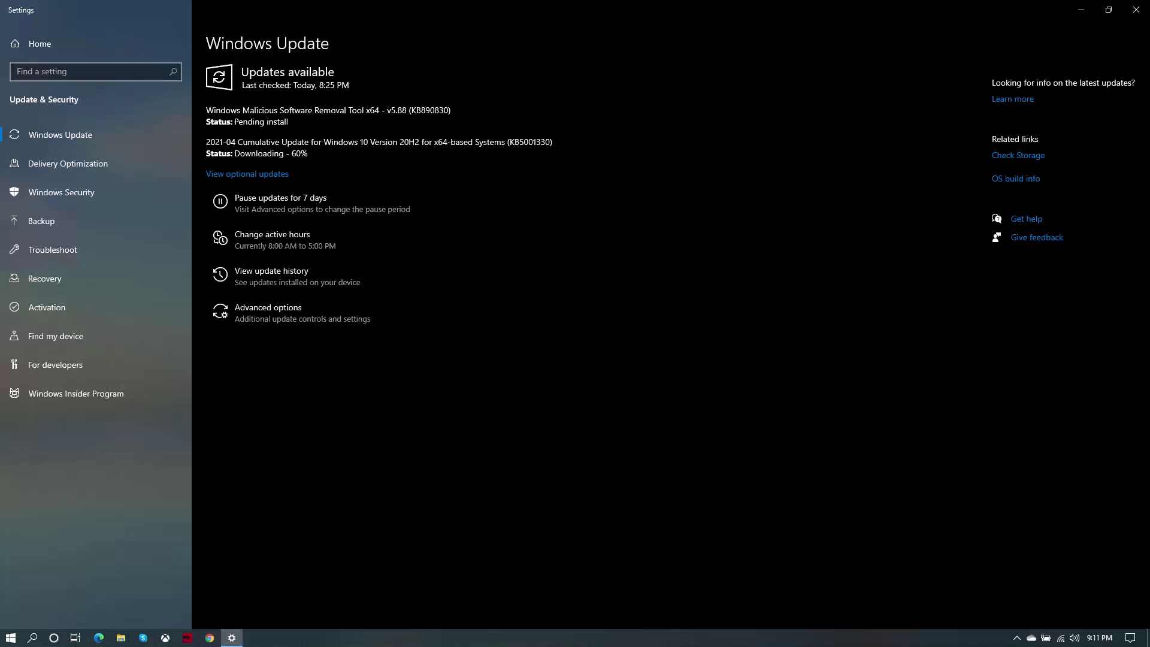
pyautogui.click(1136, 10)
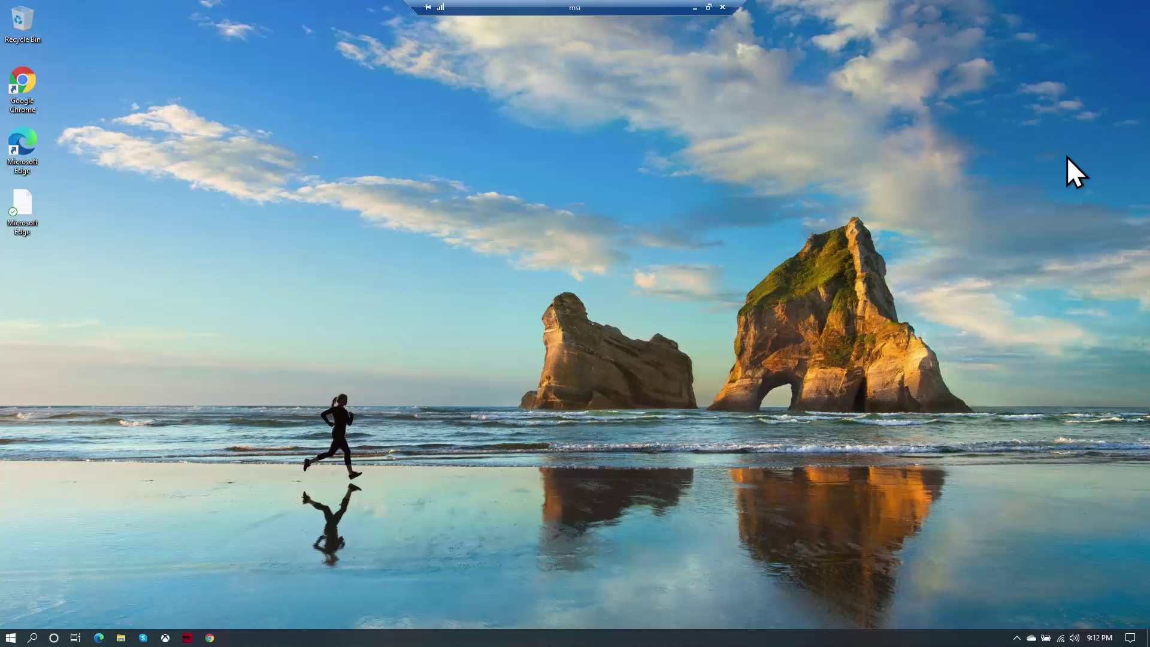